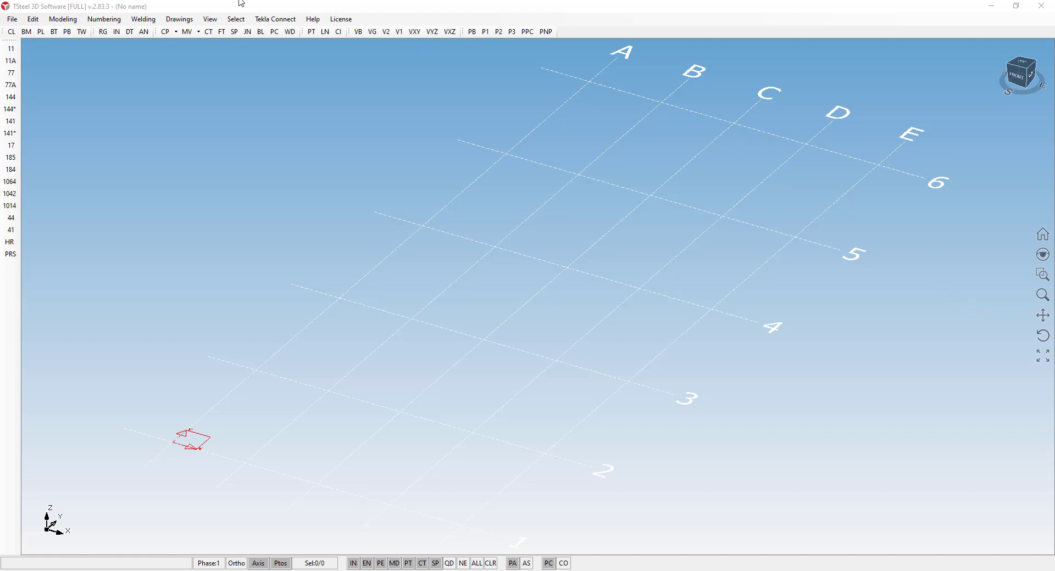
# Model a beam along grid line 2 from its intersection with grid line A to grid line C.
pyautogui.click(27, 32)
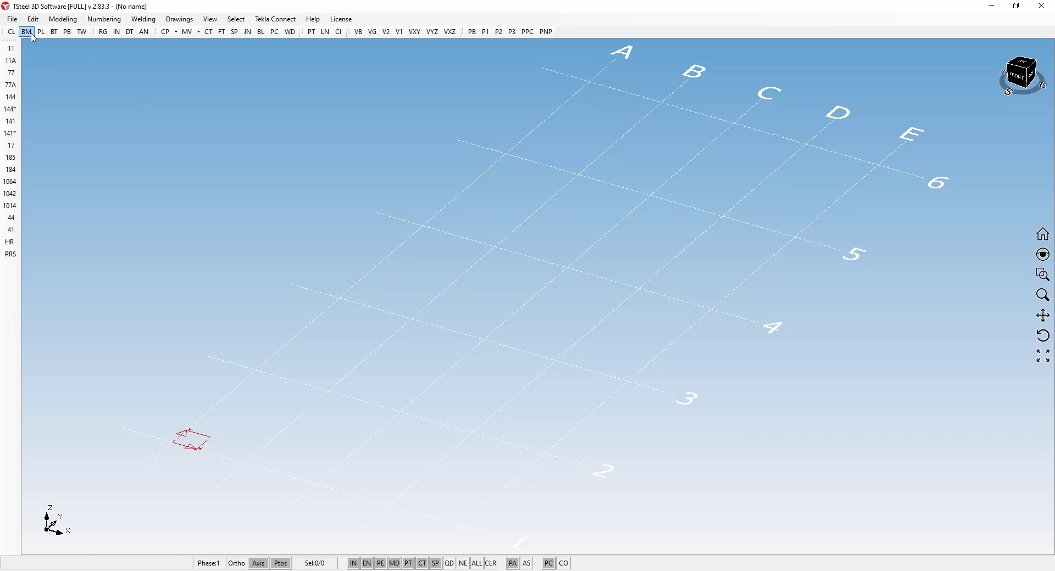
pyautogui.click(256, 371)
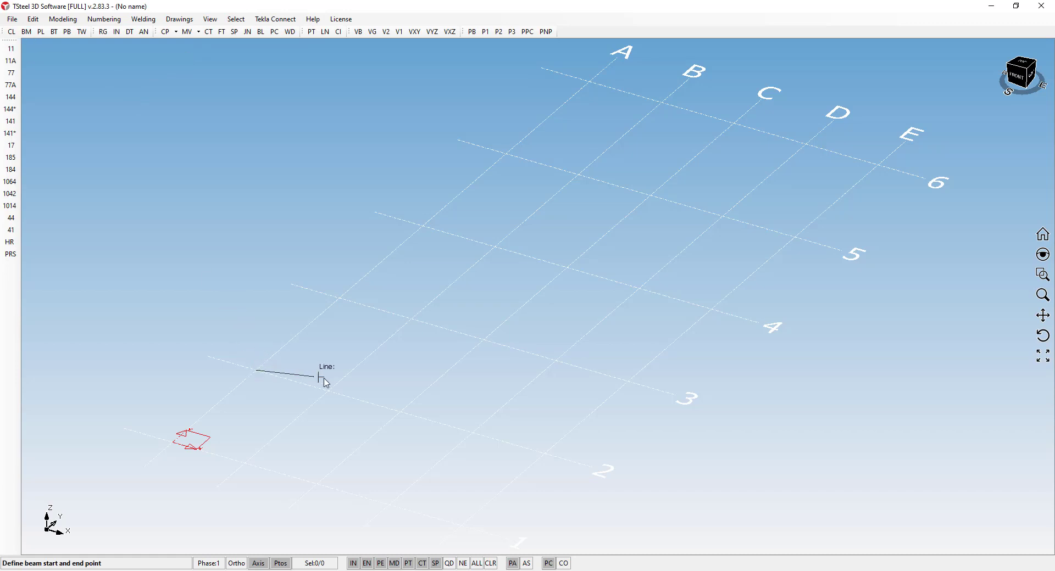
pyautogui.click(400, 415)
pyautogui.scroll(5, 325, 426)
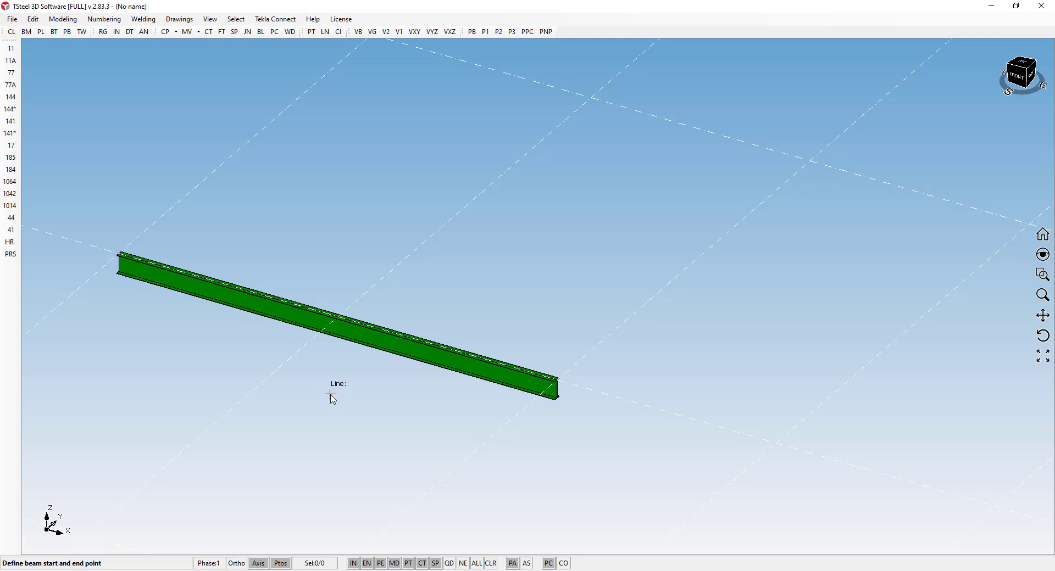
pyautogui.press('Escape')
# Set the beam properties to profile BR100 with the depth position at Middle, without modifying the existing beam.
pyautogui.hotkey('ctrl', 'a')
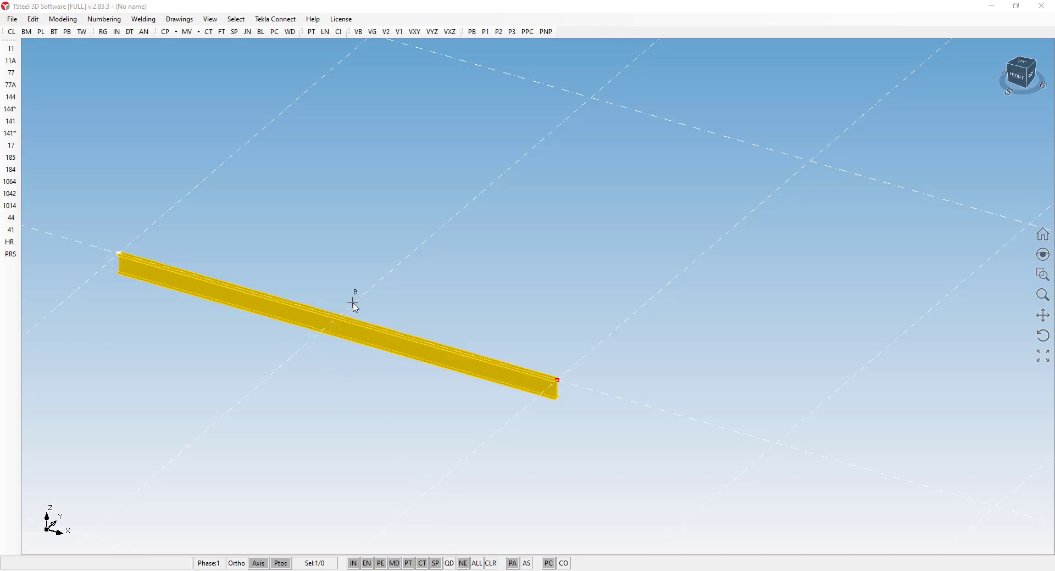
pyautogui.rightClick(26, 32)
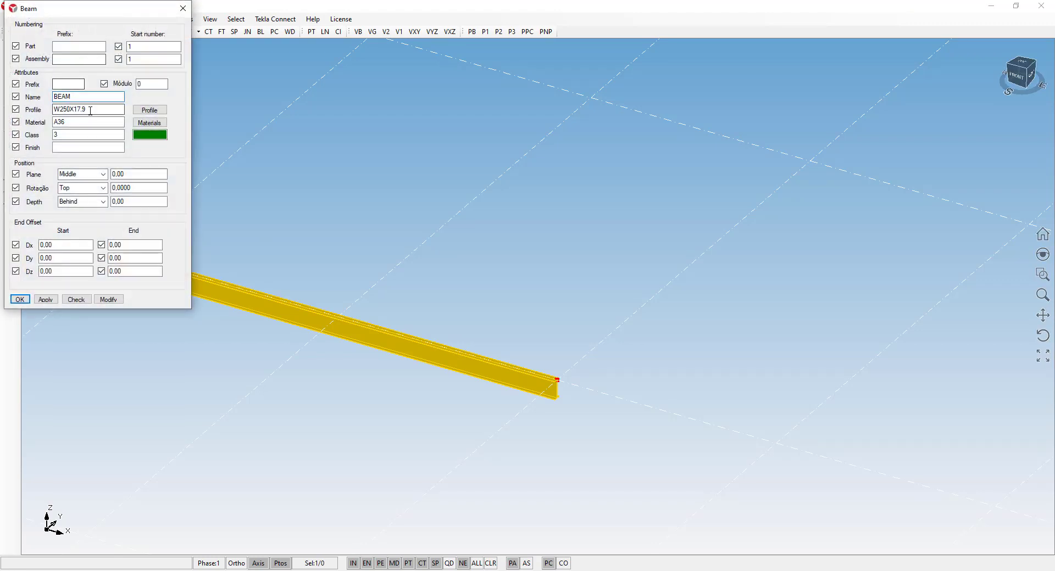
pyautogui.doubleClick(91, 111)
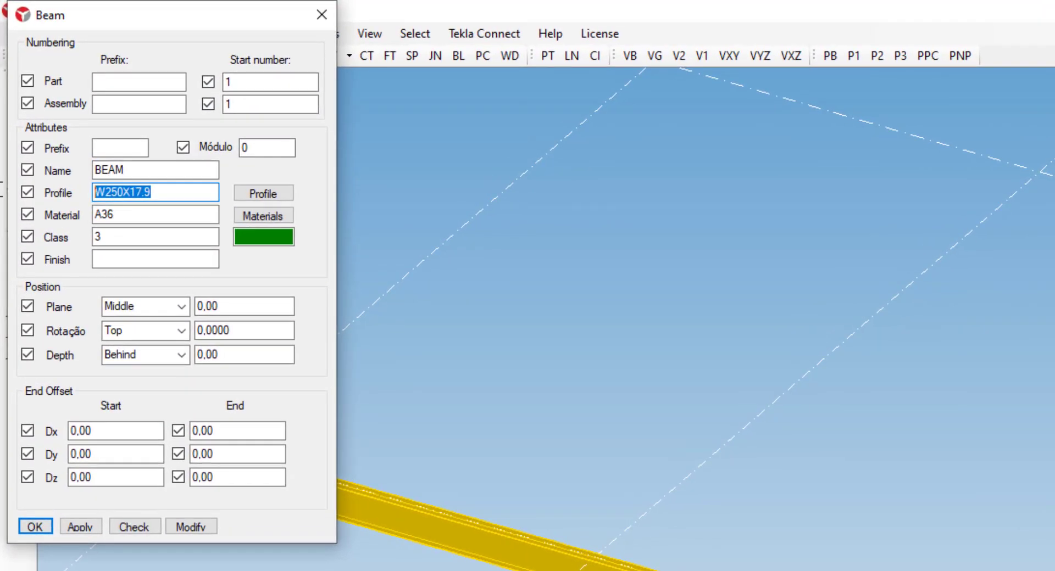
pyautogui.write('BR')
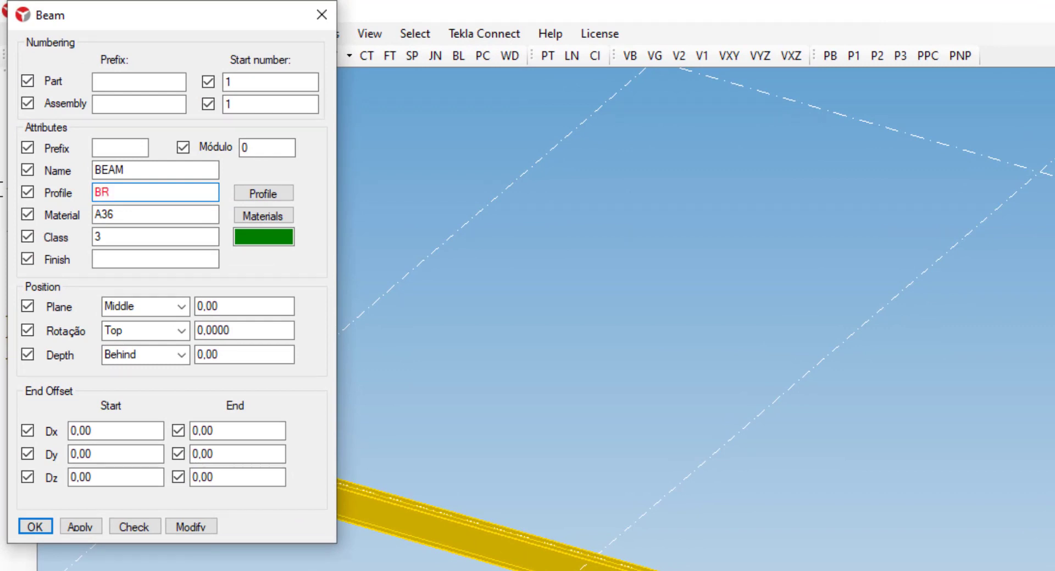
pyautogui.write('100')
pyautogui.click(181, 355)
pyautogui.click(164, 371)
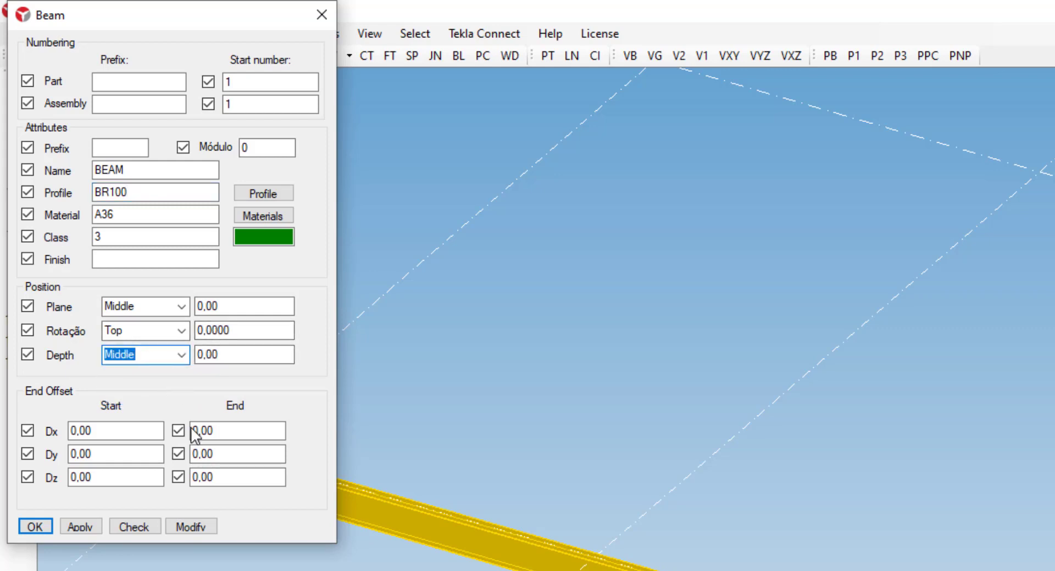
pyautogui.click(78, 528)
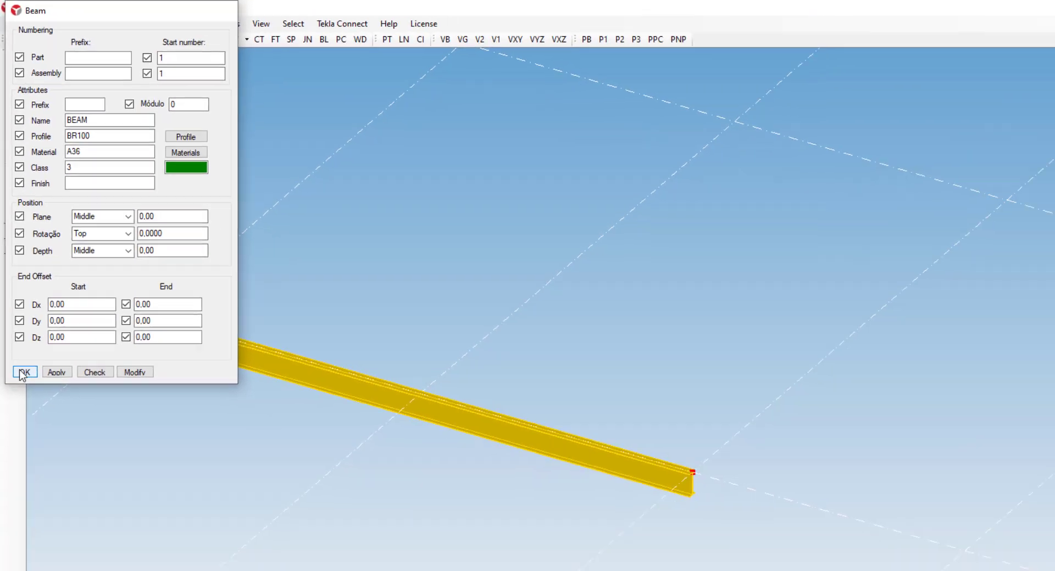
pyautogui.click(33, 521)
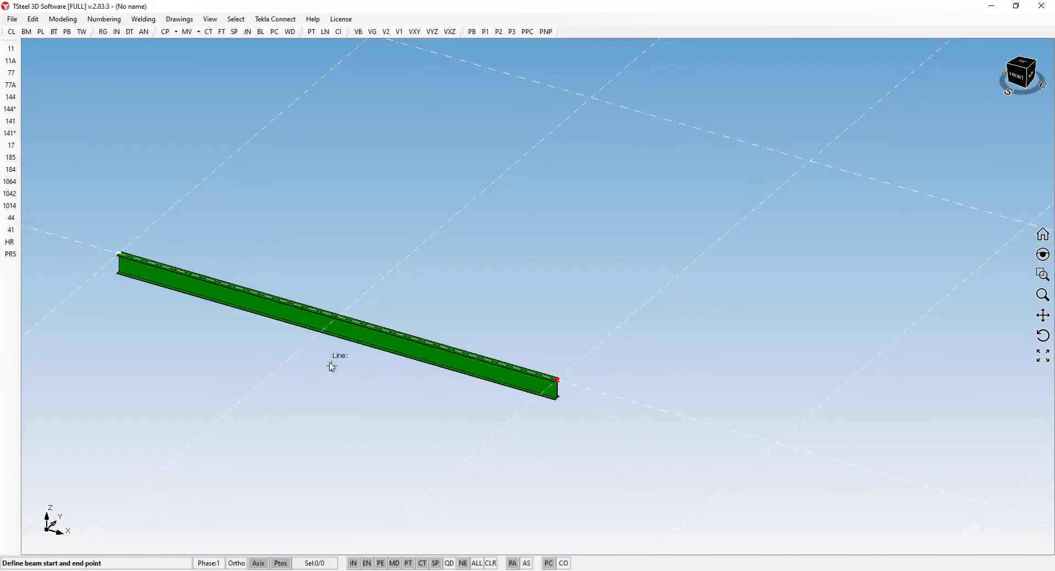
# Model a short BR100 round bar along grid line B, crossing the beam at its middle.
pyautogui.click(312, 340)
pyautogui.click(356, 301)
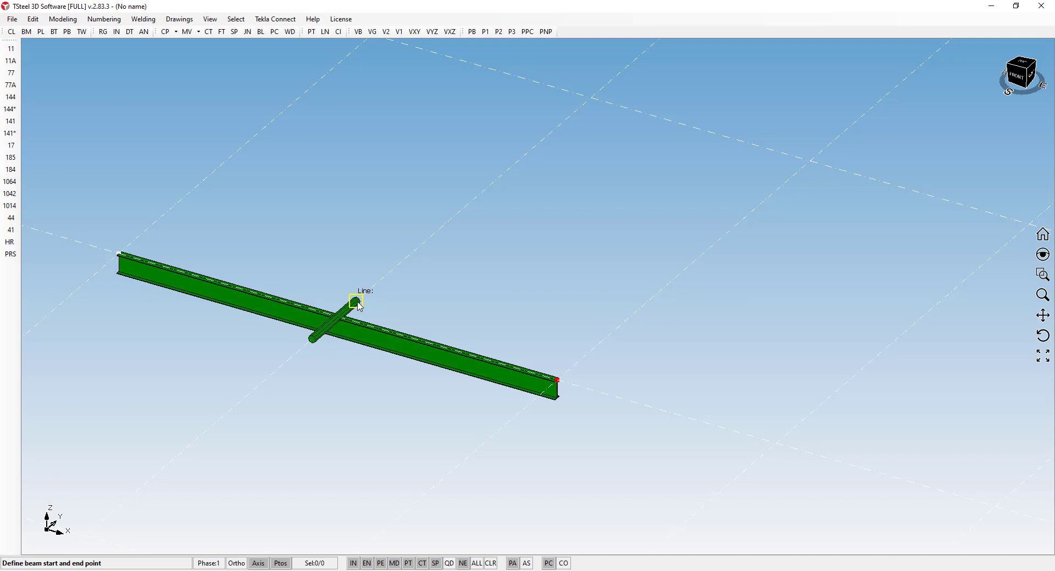
pyautogui.press('Escape')
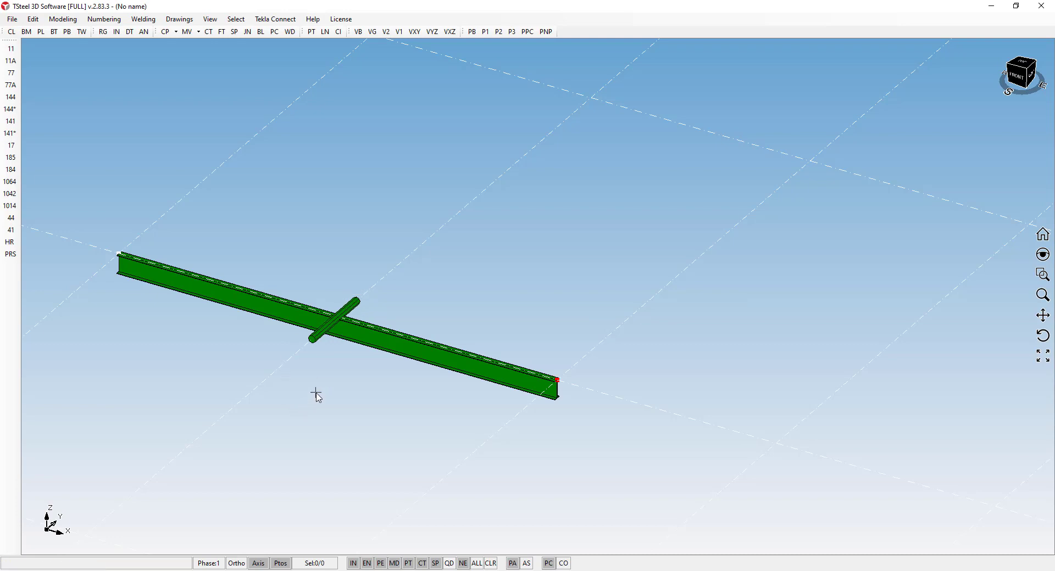
# Move the BR100 round bar by -125 in Dz so that it passes through the beam's web.
pyautogui.scroll(5, 313, 344)
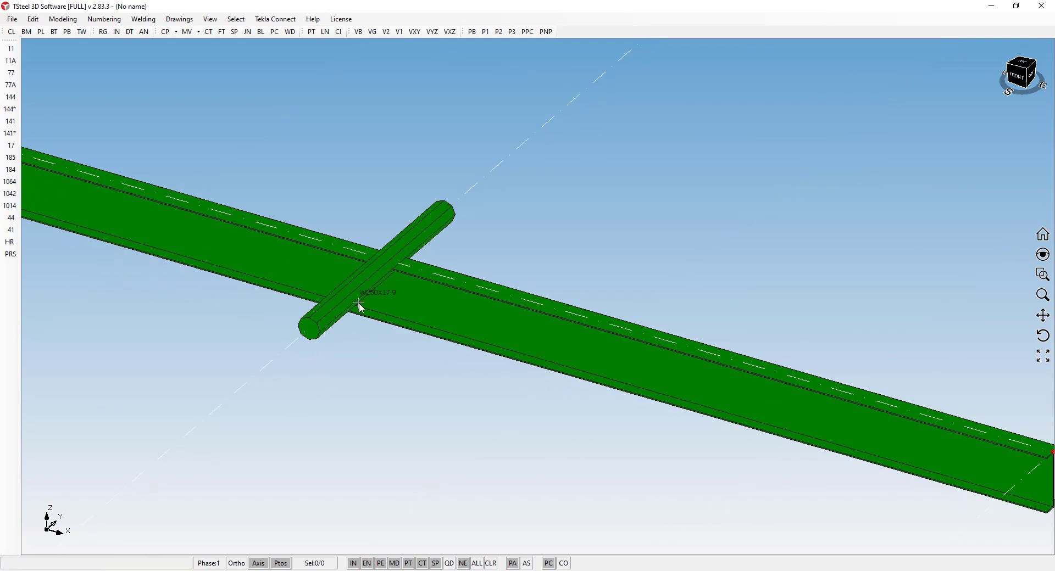
pyautogui.click(332, 326)
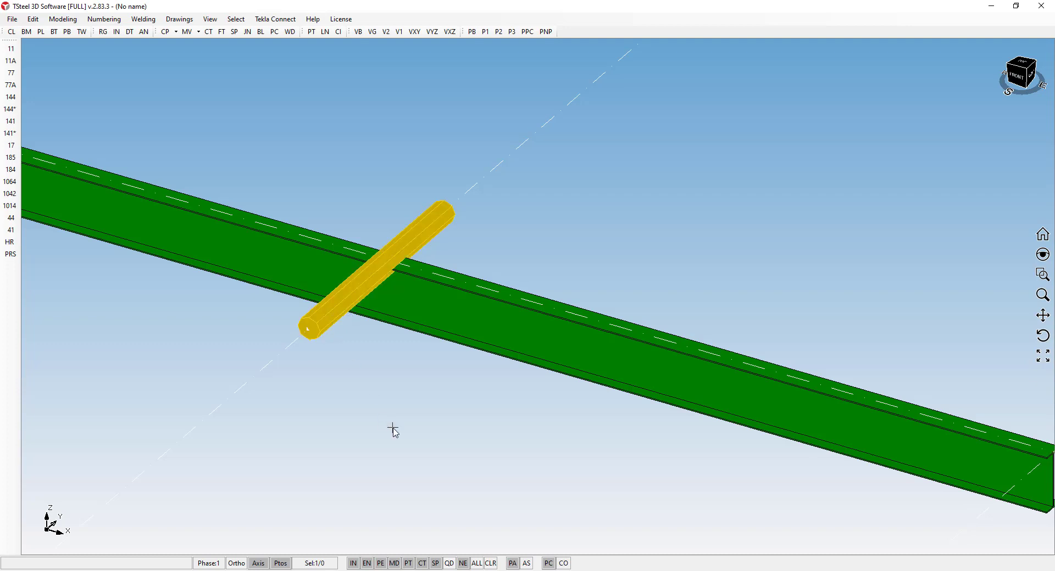
pyautogui.hotkey('ctrl', 'm')
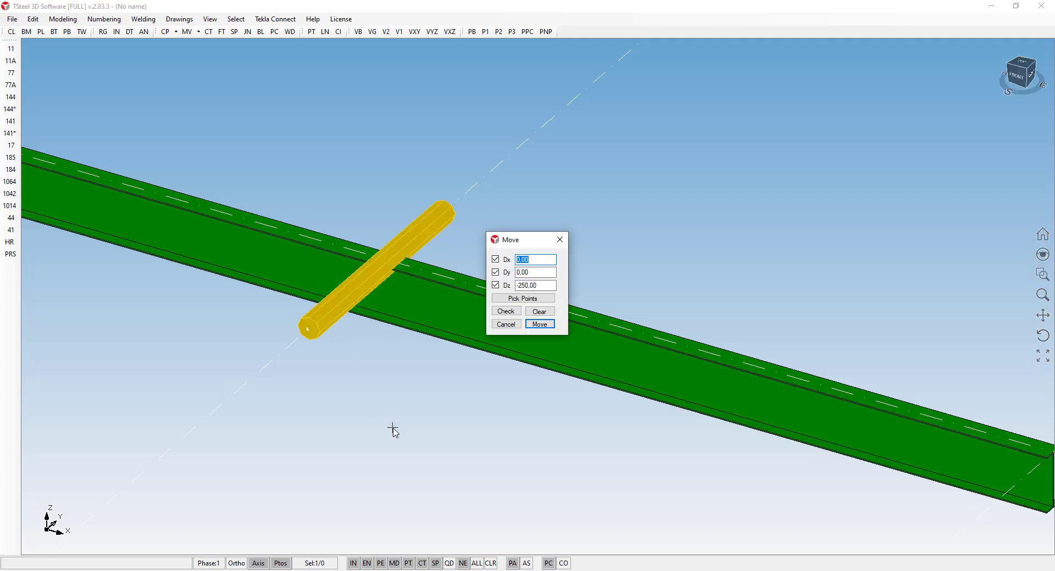
pyautogui.press('Tab')
pyautogui.press('Tab')
pyautogui.write('-125')
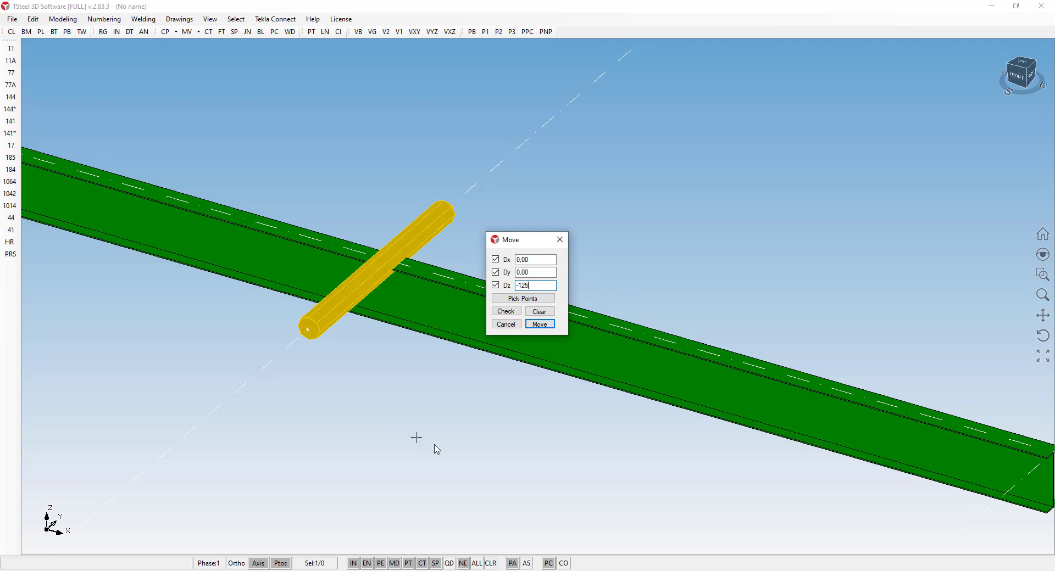
pyautogui.click(540, 325)
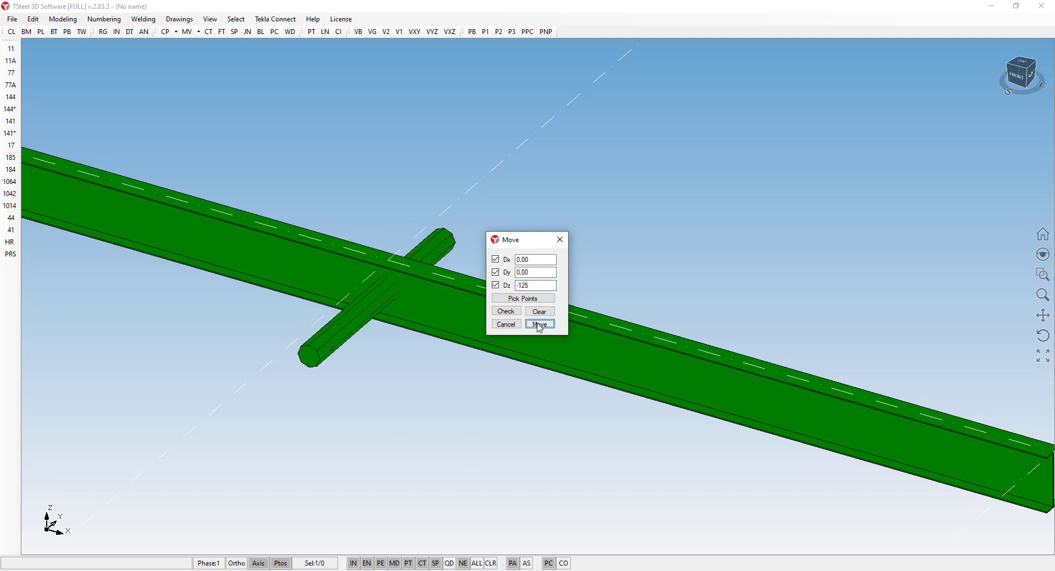
pyautogui.click(561, 242)
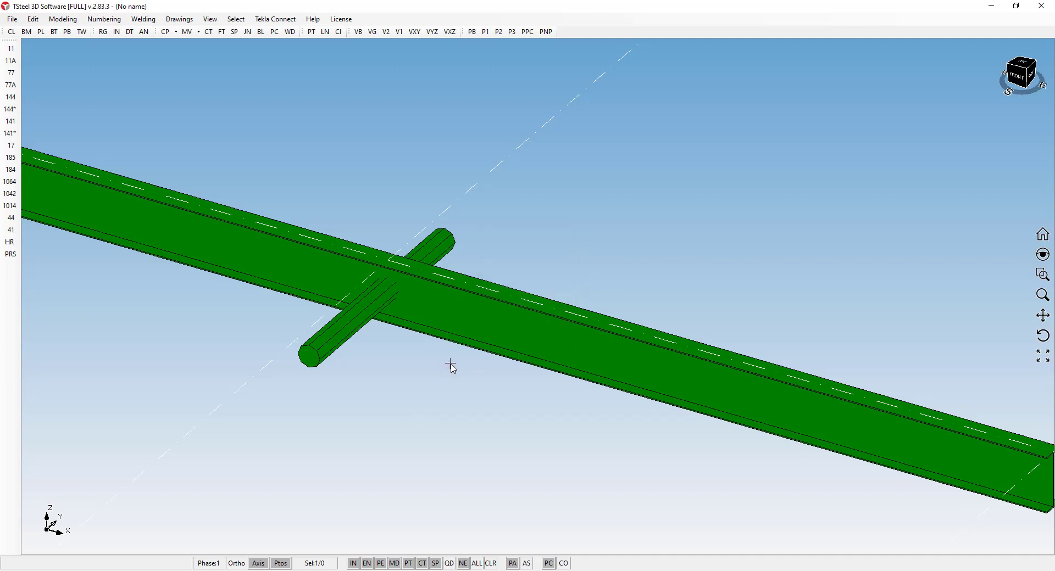
pyautogui.scroll(-2, 427, 358)
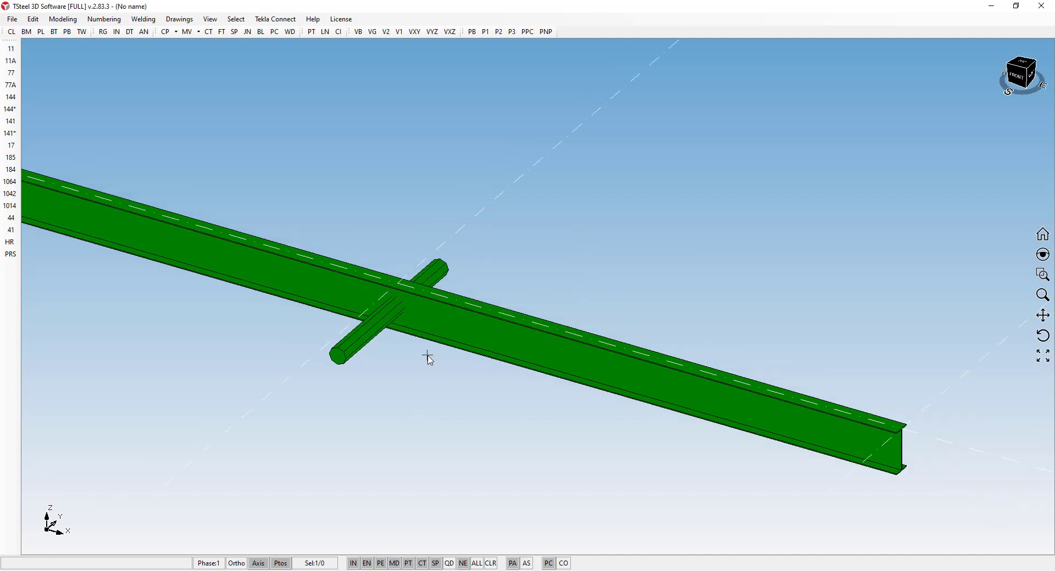
pyautogui.click(448, 328)
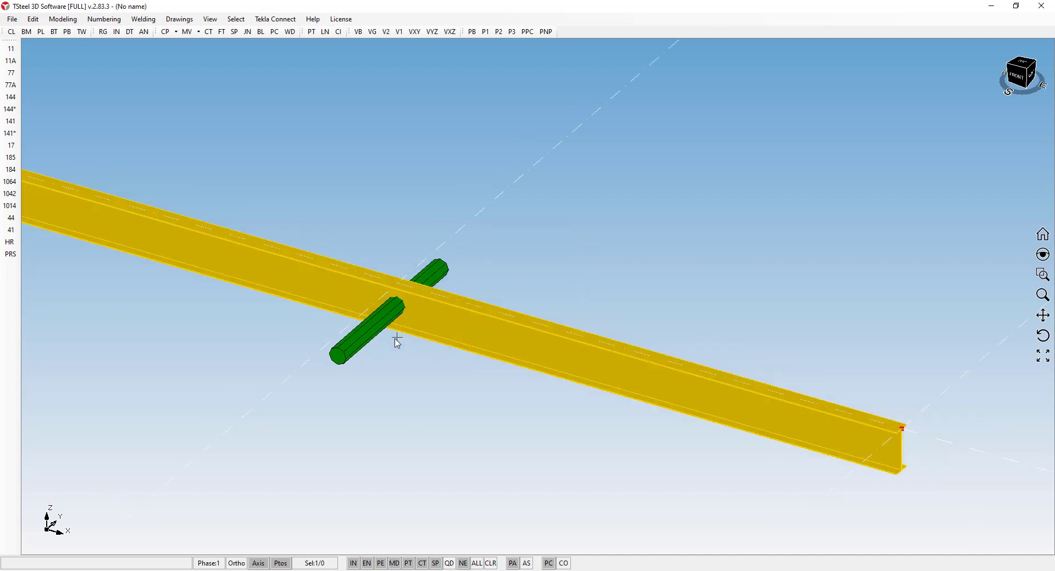
pyautogui.click(364, 337)
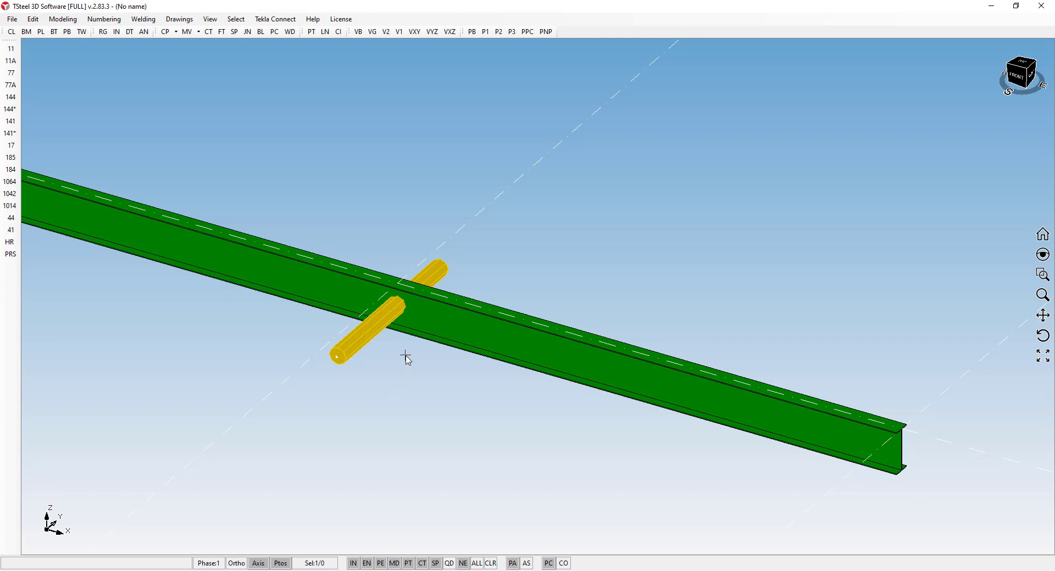
pyautogui.click(372, 144)
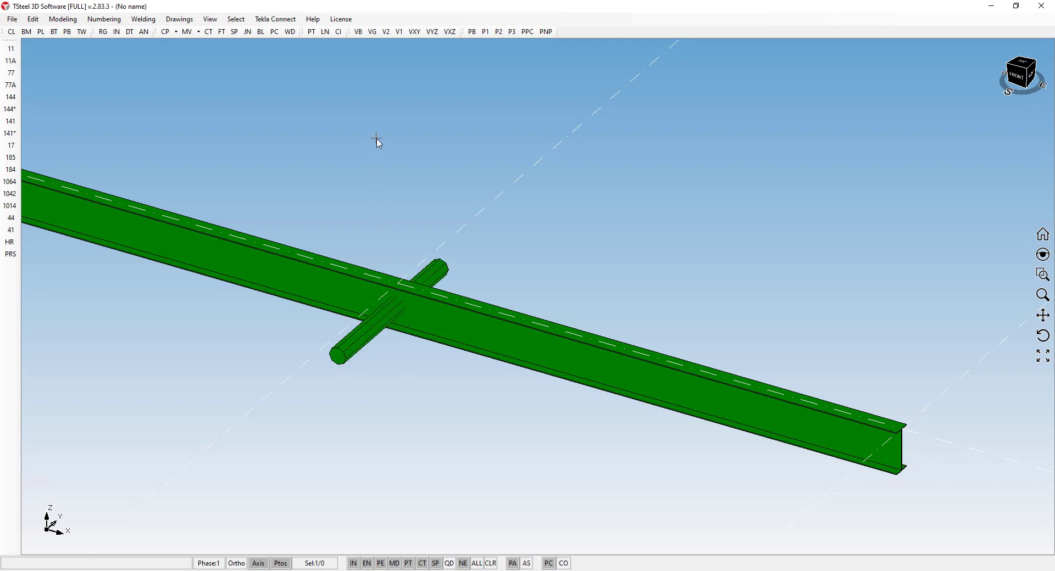
# Cut the main beam with the BR100 round bar as the cutting part.
pyautogui.click(262, 33)
pyautogui.click(525, 338)
pyautogui.click(354, 345)
pyautogui.press('Escape')
pyautogui.scroll(2, 391, 312)
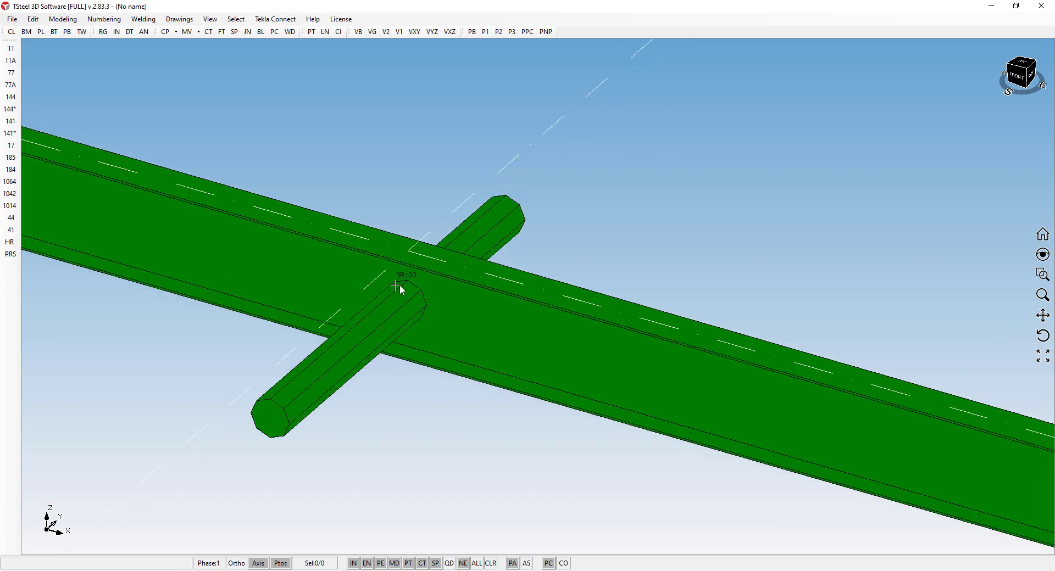
# Delete the BR100 round bar, leaving only its circular opening in the beam's web.
pyautogui.click(382, 327)
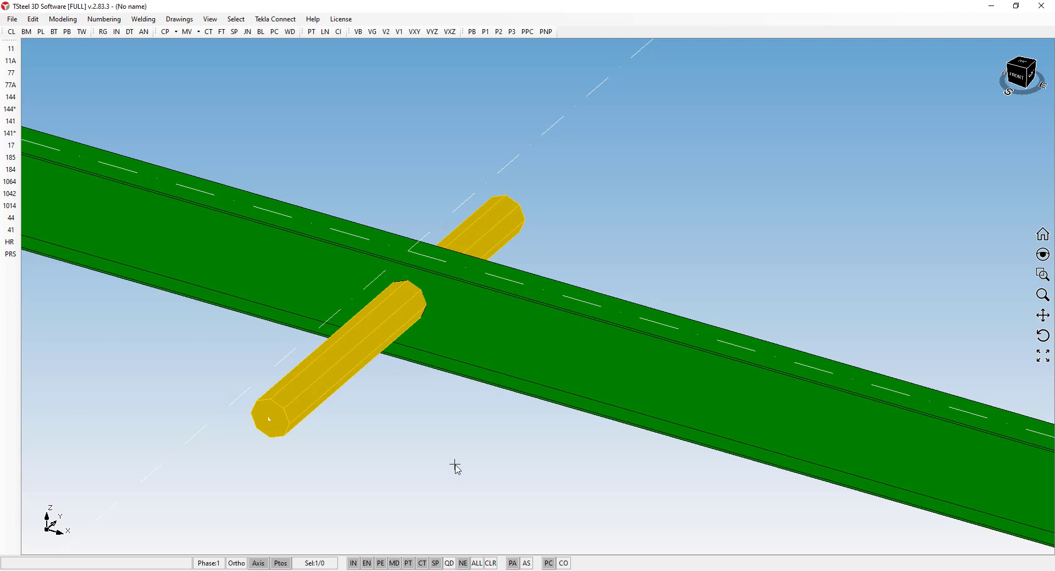
pyautogui.press('Delete')
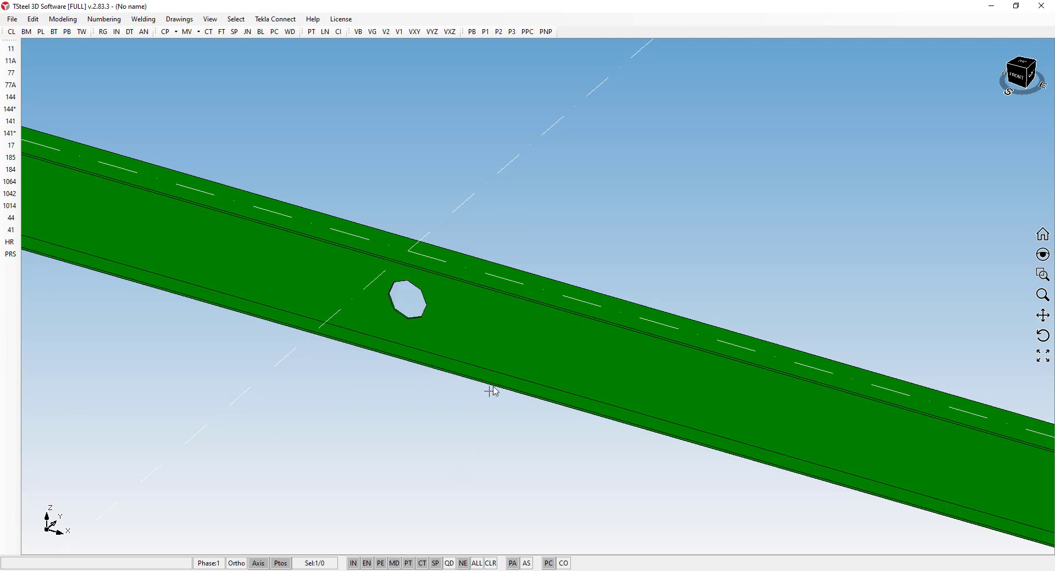
pyautogui.scroll(-3, 489, 391)
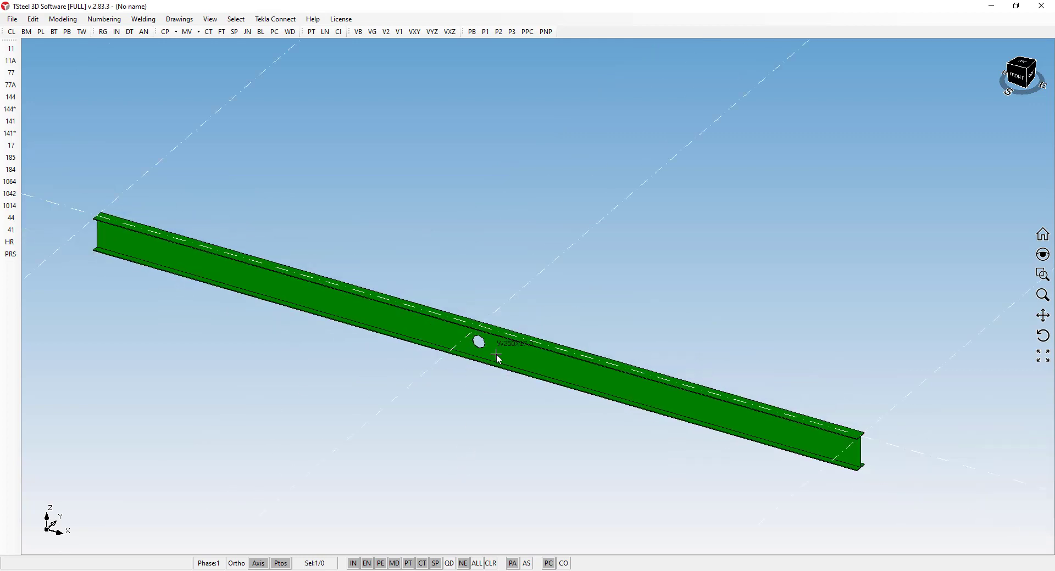
pyautogui.moveTo(472, 356)
pyautogui.mouseDown(button='middle')
pyautogui.moveTo(411, 359)
pyautogui.moveTo(337, 344)
pyautogui.moveTo(475, 346)
pyautogui.mouseUp(button='middle')
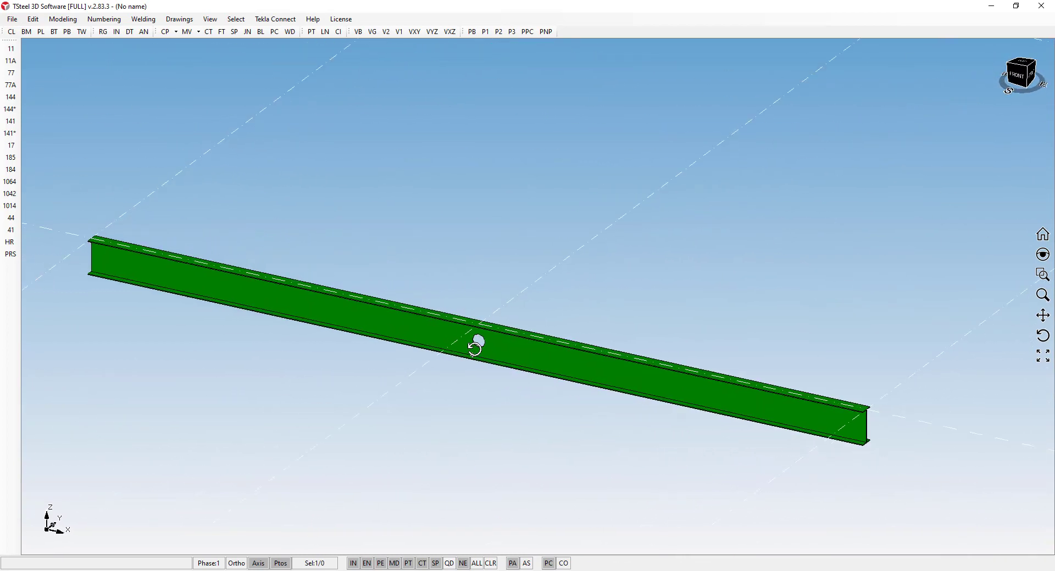
pyautogui.scroll(3, 473, 348)
pyautogui.scroll(-5, 478, 373)
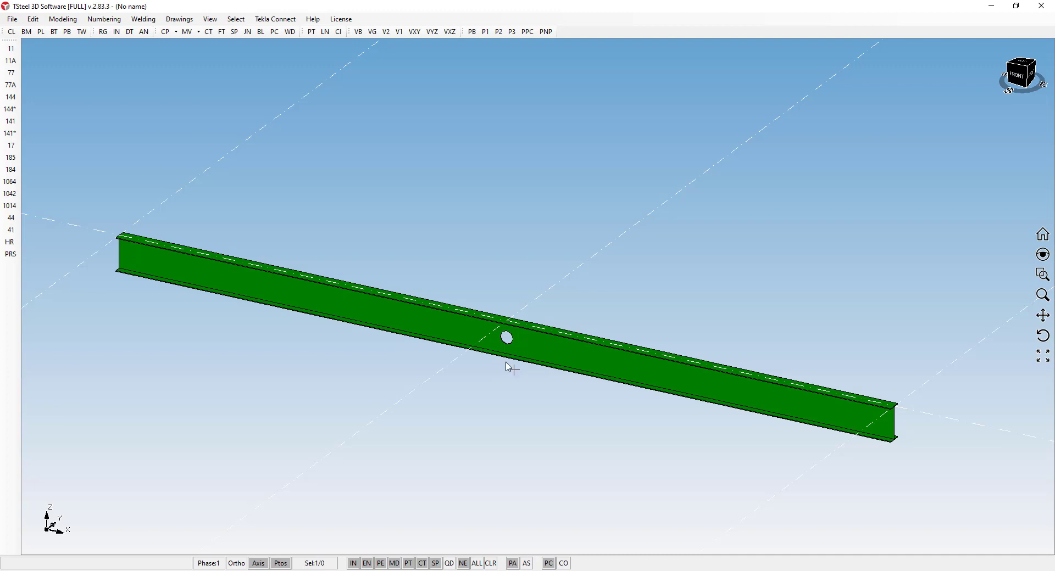
# Model a contour plate on the web at the beam's notch-free end, from the top centre point through displacements 100,0,0, then 0,0,-50 and -100,0,0.
pyautogui.scroll(2, 102, 236)
pyautogui.scroll(2, 101, 236)
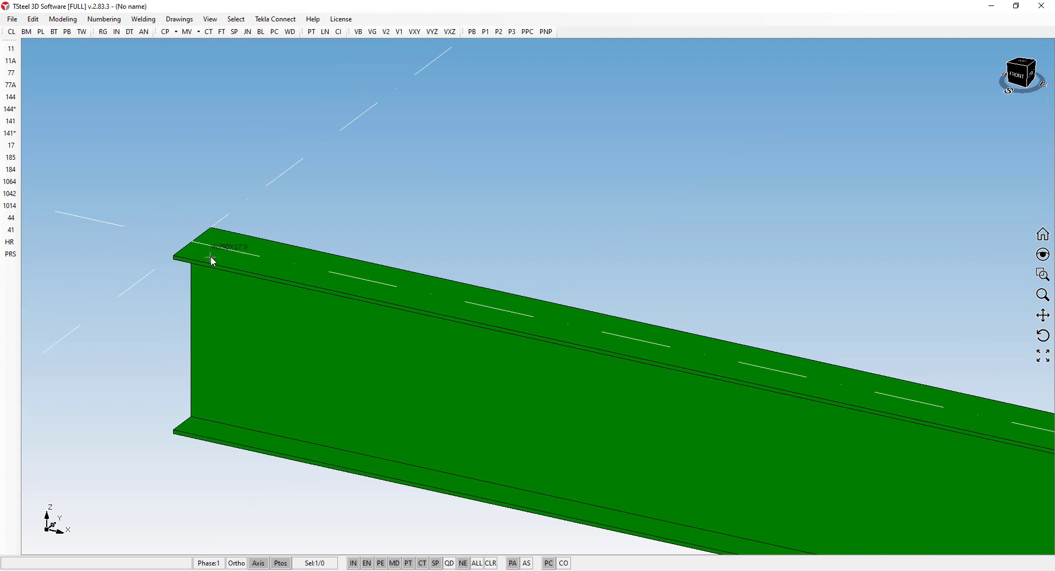
pyautogui.click(43, 32)
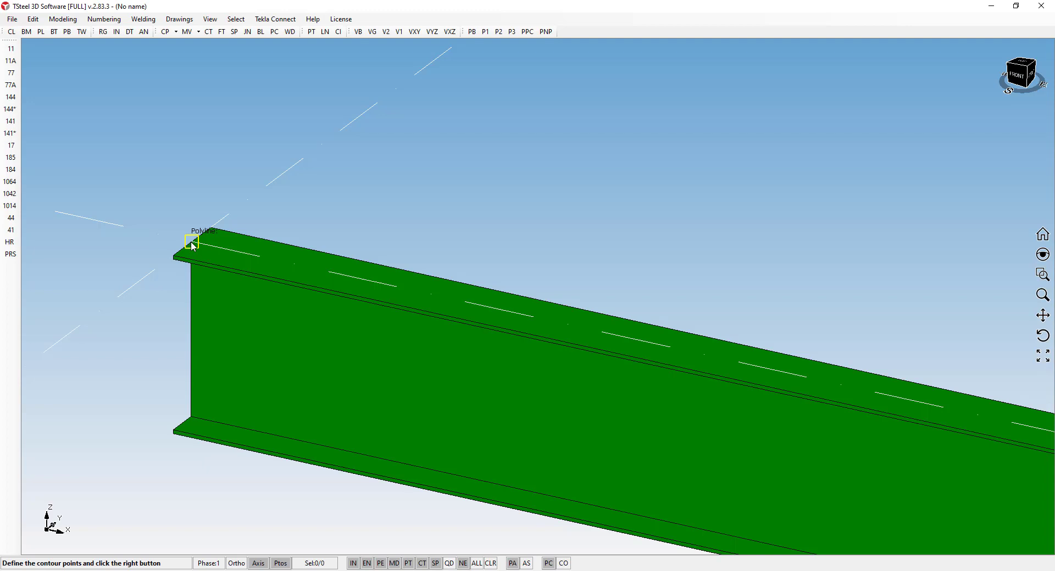
pyautogui.write('1')
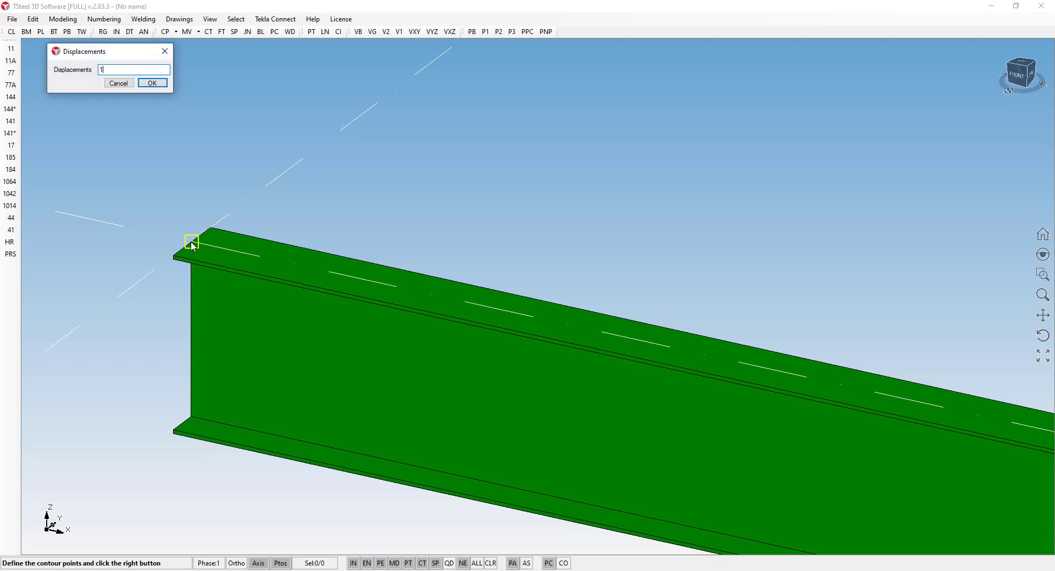
pyautogui.write('00,0,0')
pyautogui.press('Return')
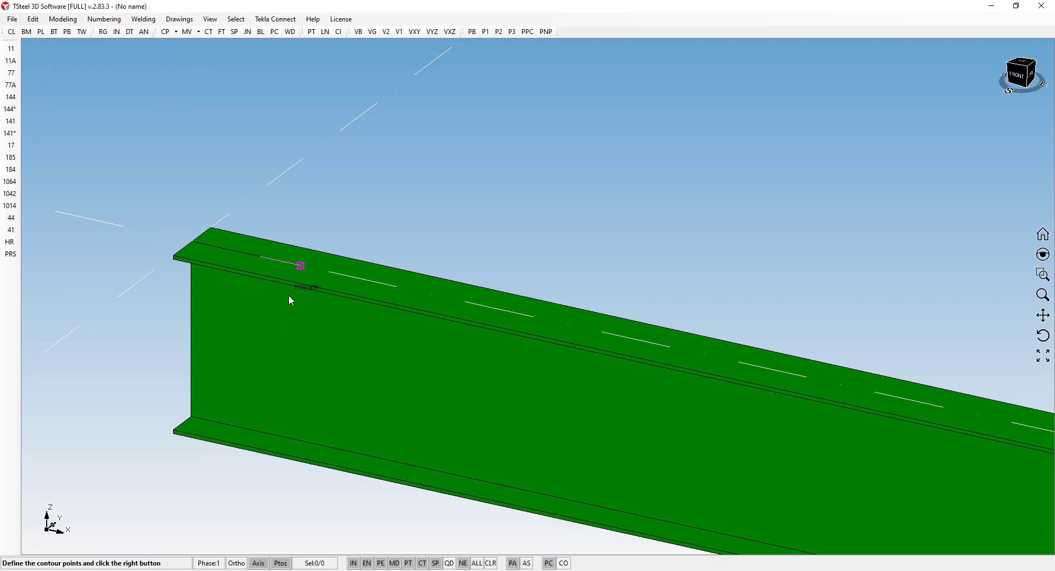
pyautogui.click(254, 312)
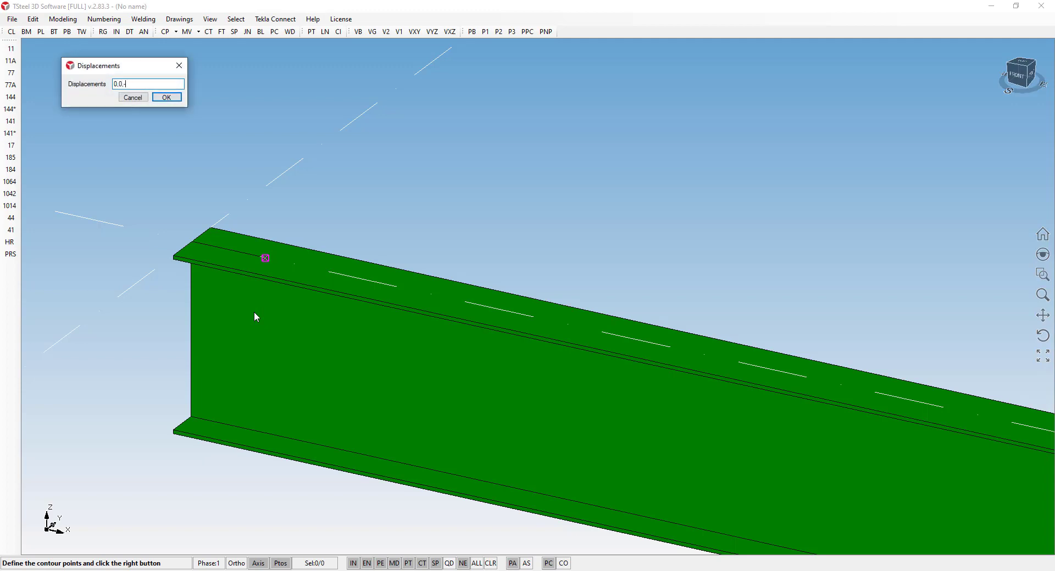
pyautogui.write(',0,-50')
pyautogui.press('Return')
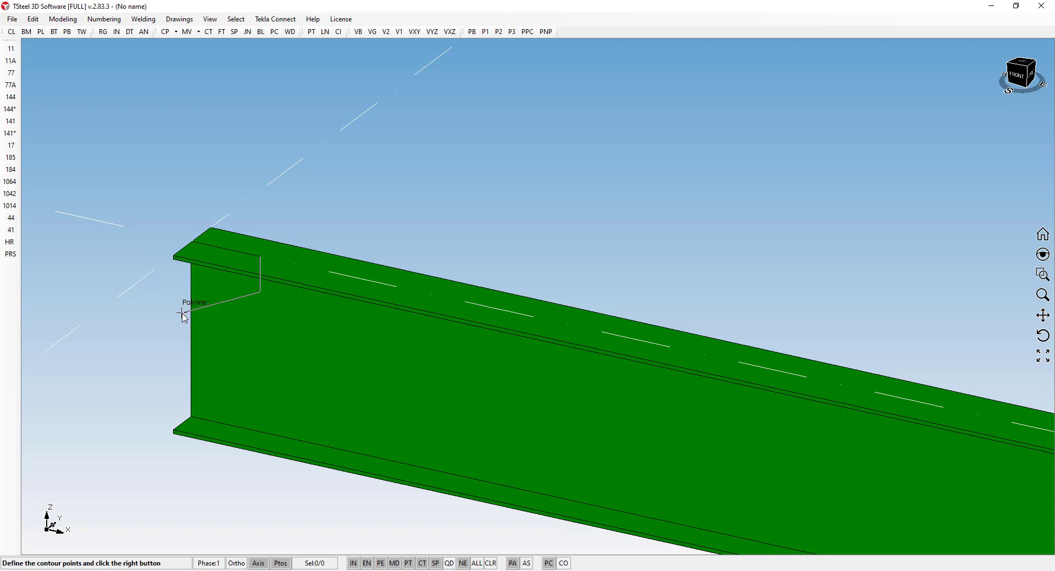
pyautogui.write('-100')
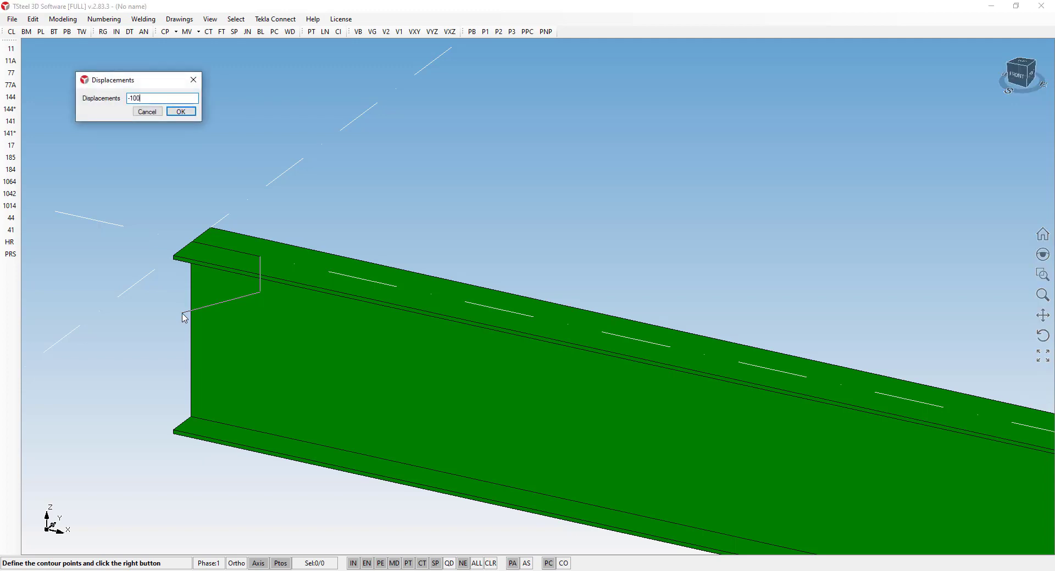
pyautogui.write(',0,0')
pyautogui.press('Return')
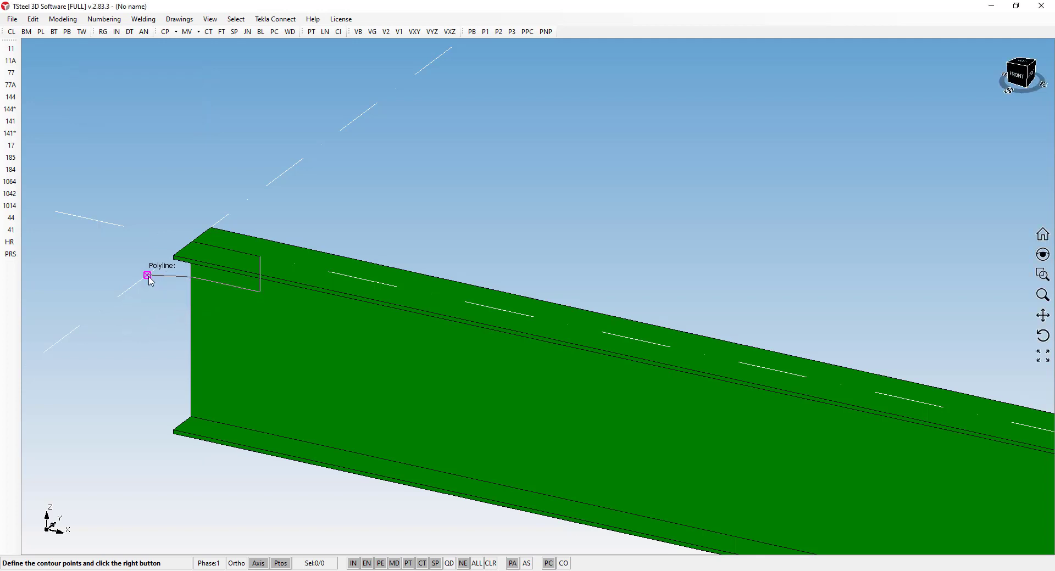
pyautogui.rightClick(136, 260)
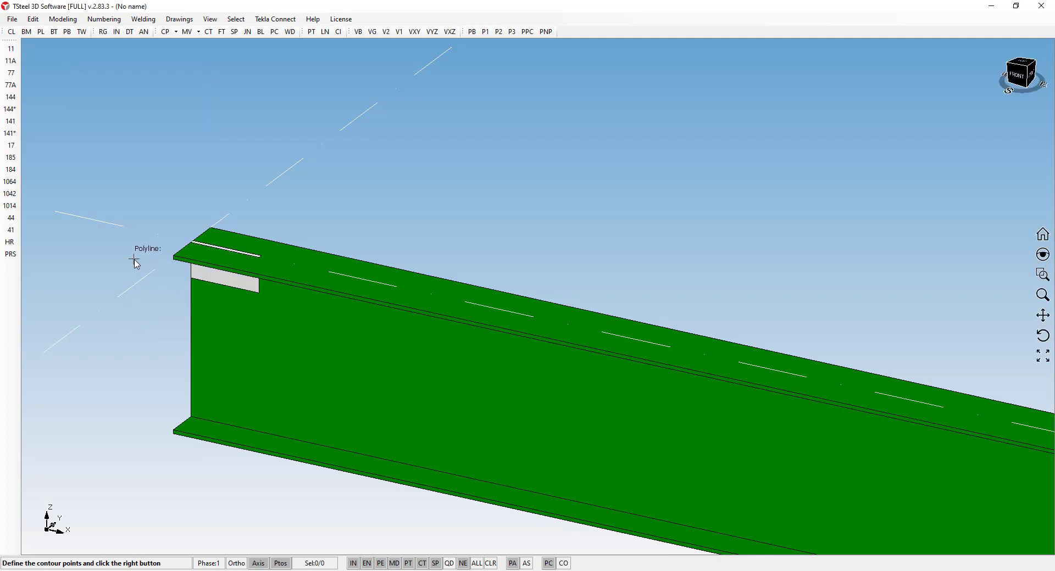
# Measure the top flange's width between its two corners at the beam's end.
pyautogui.scroll(2, 145, 311)
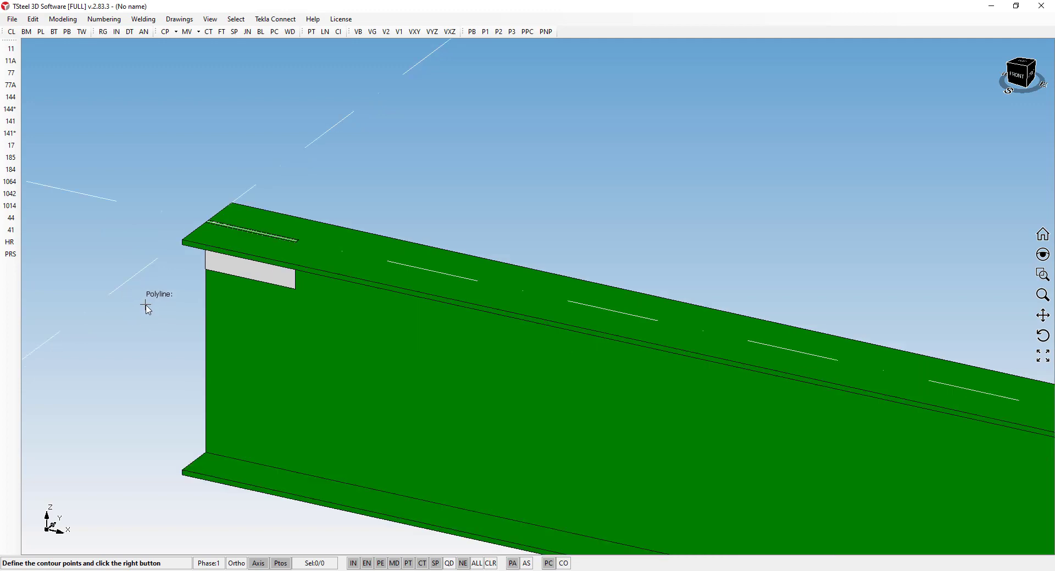
pyautogui.scroll(1, 206, 253)
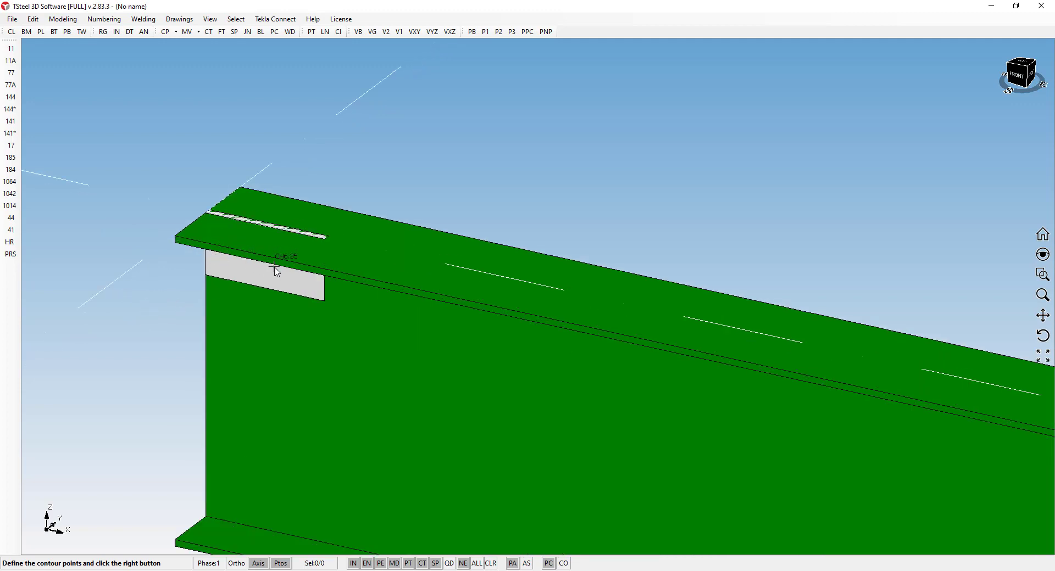
pyautogui.moveTo(273, 266); pyautogui.dragTo(316, 278, button='middle')
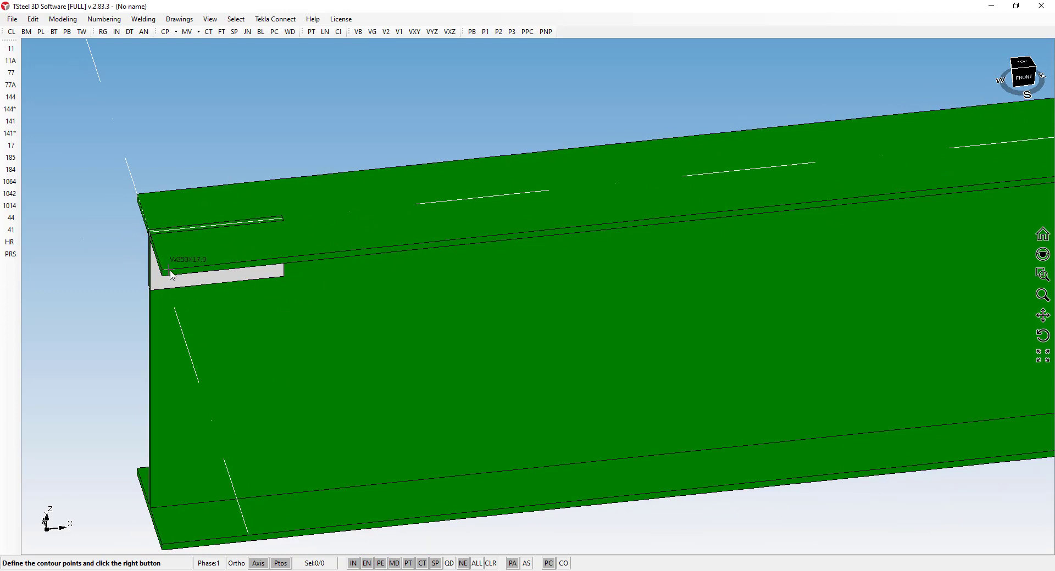
pyautogui.press('d')
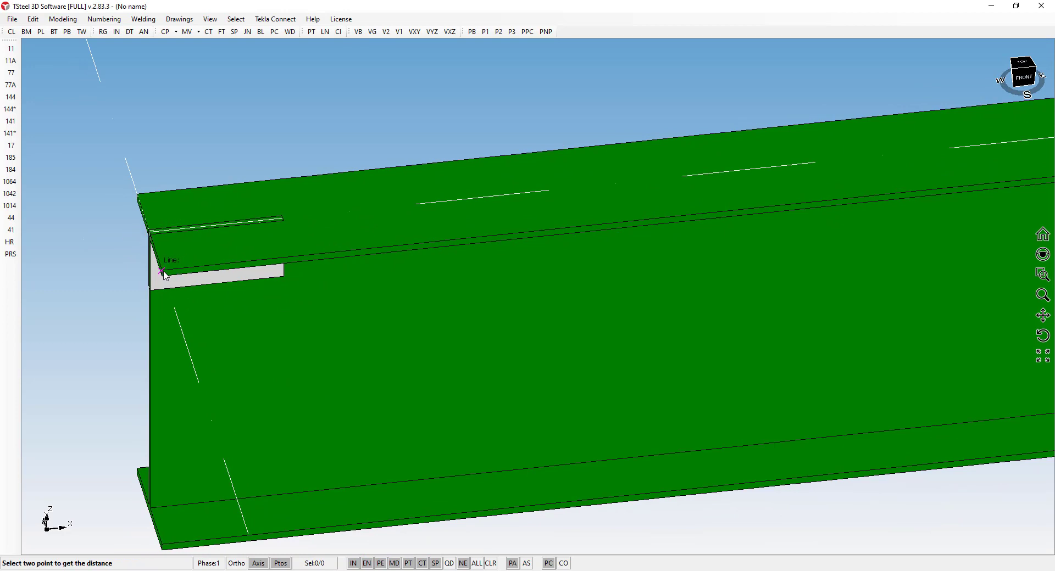
pyautogui.click(137, 195)
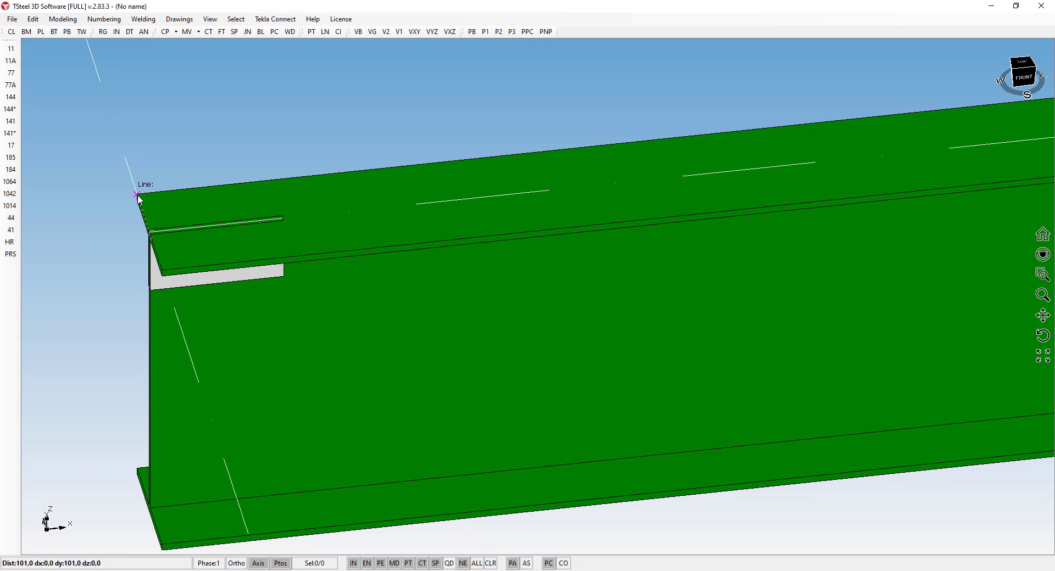
# Set the thickness of the small contour plate at the beam's end to CH120.
pyautogui.click(182, 284)
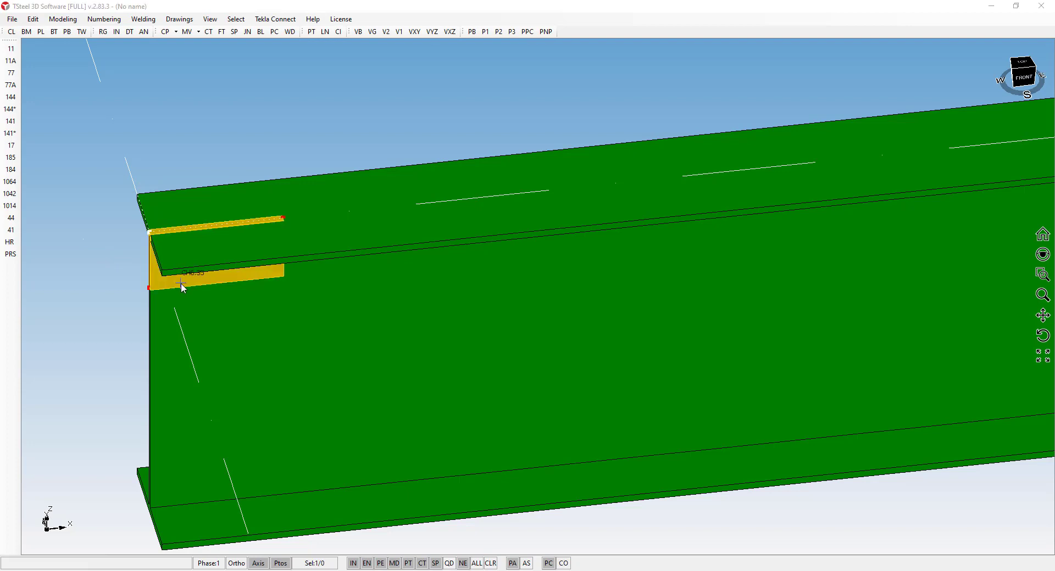
pyautogui.doubleClick(183, 287)
pyautogui.click(191, 187)
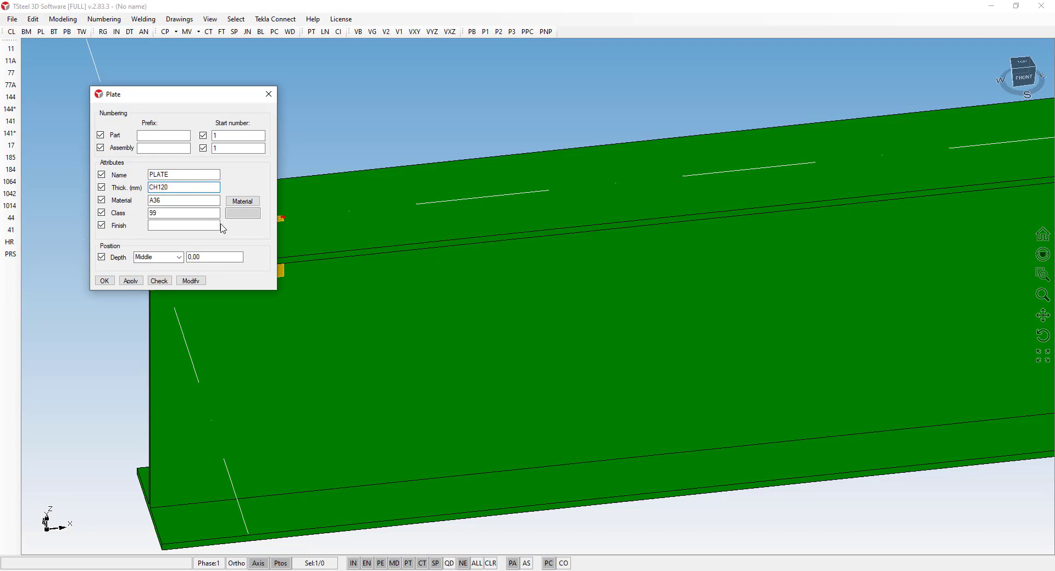
pyautogui.click(191, 281)
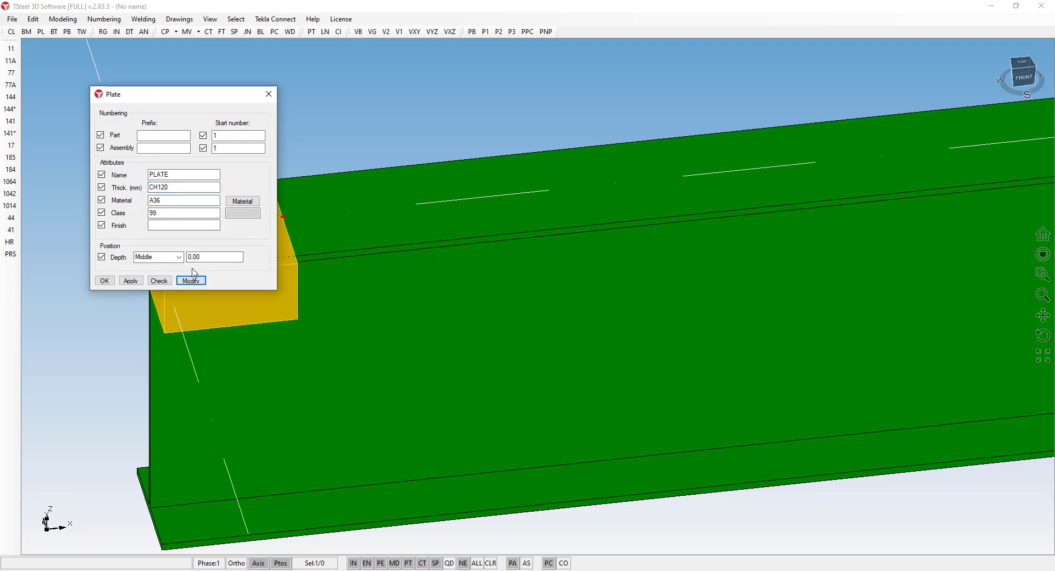
pyautogui.click(268, 94)
pyautogui.click(407, 136)
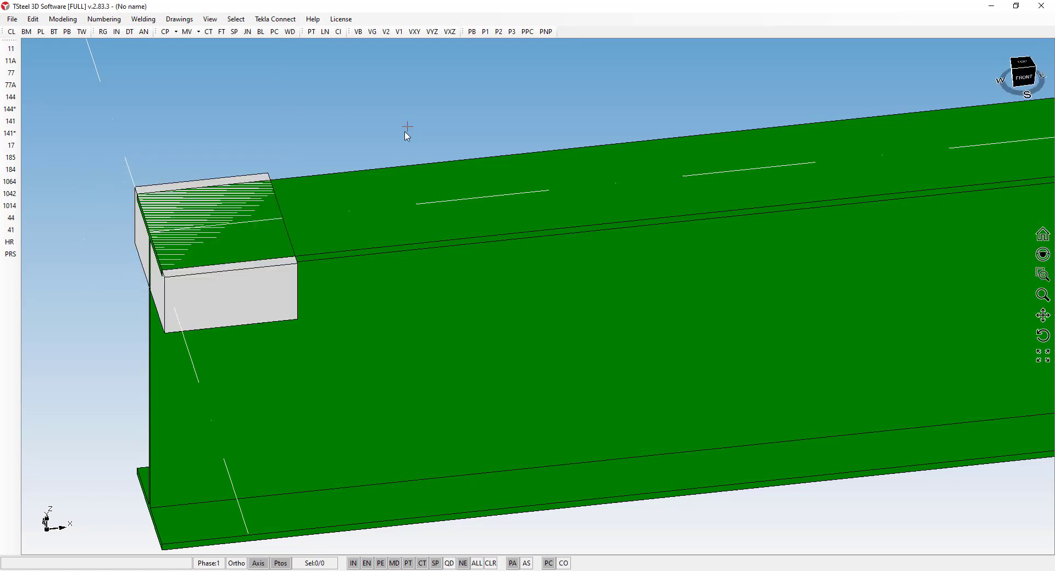
# Cut the main beam with the CH120 plate as the cutting part.
pyautogui.scroll(2, 297, 280)
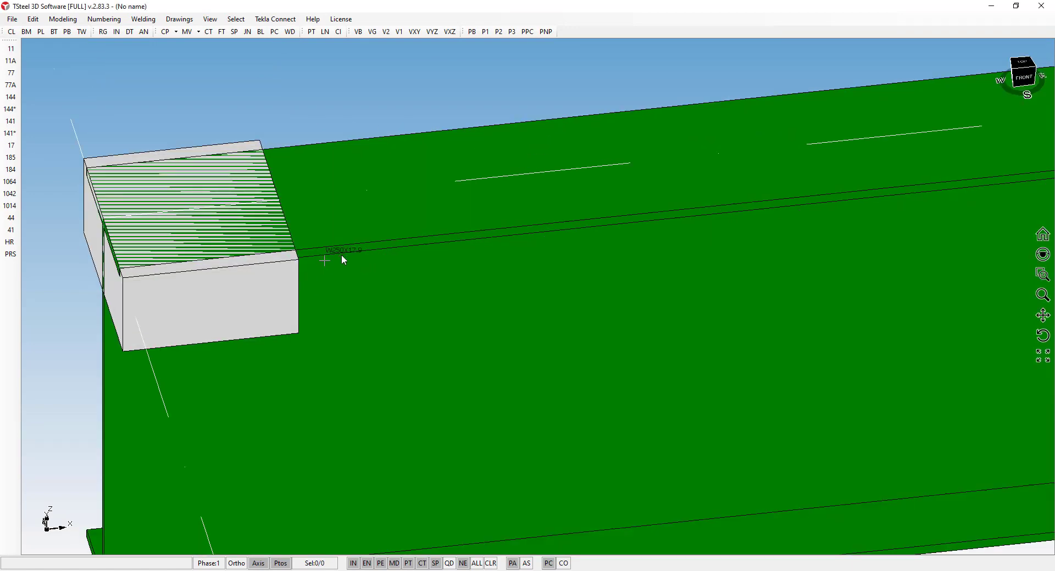
pyautogui.scroll(-2, 342, 257)
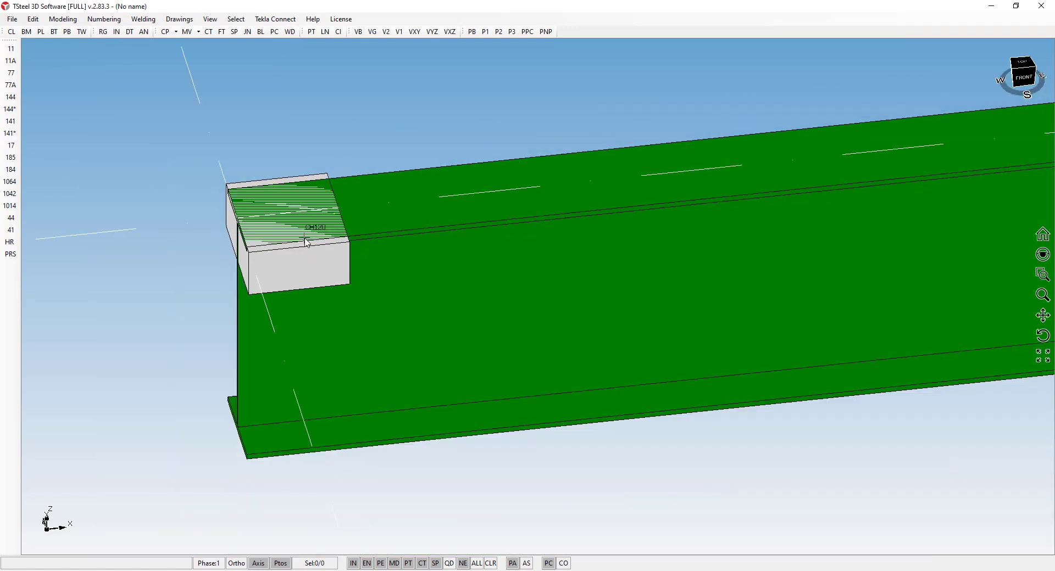
pyautogui.moveTo(306, 243); pyautogui.dragTo(277, 228, button='middle')
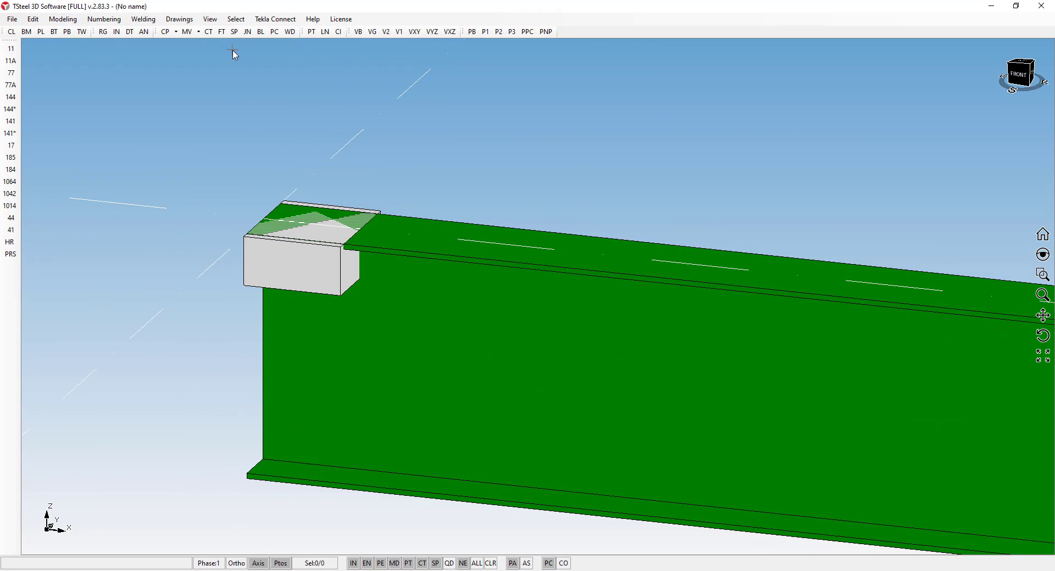
pyautogui.click(261, 32)
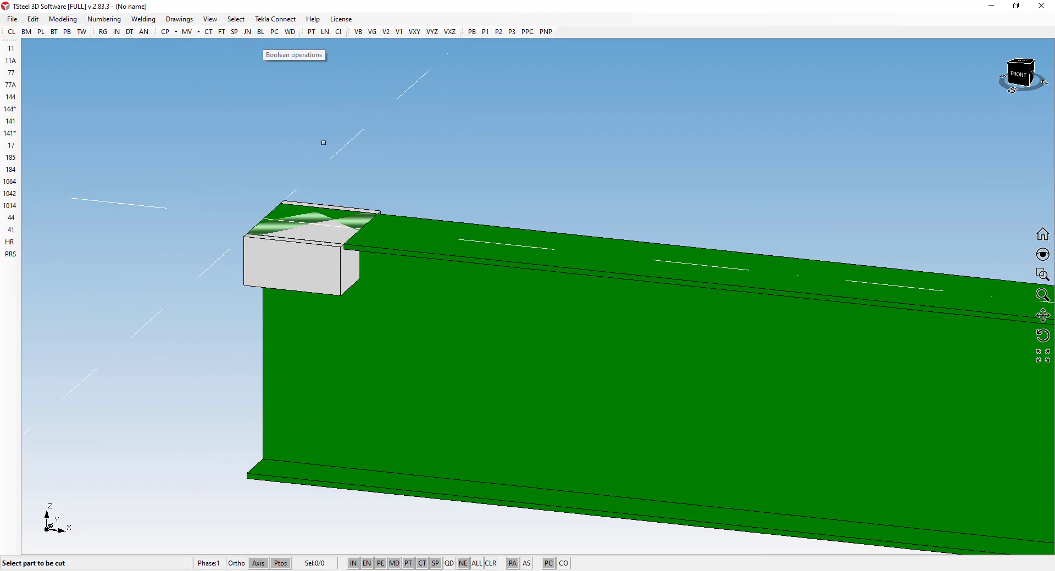
pyautogui.click(422, 325)
pyautogui.click(333, 274)
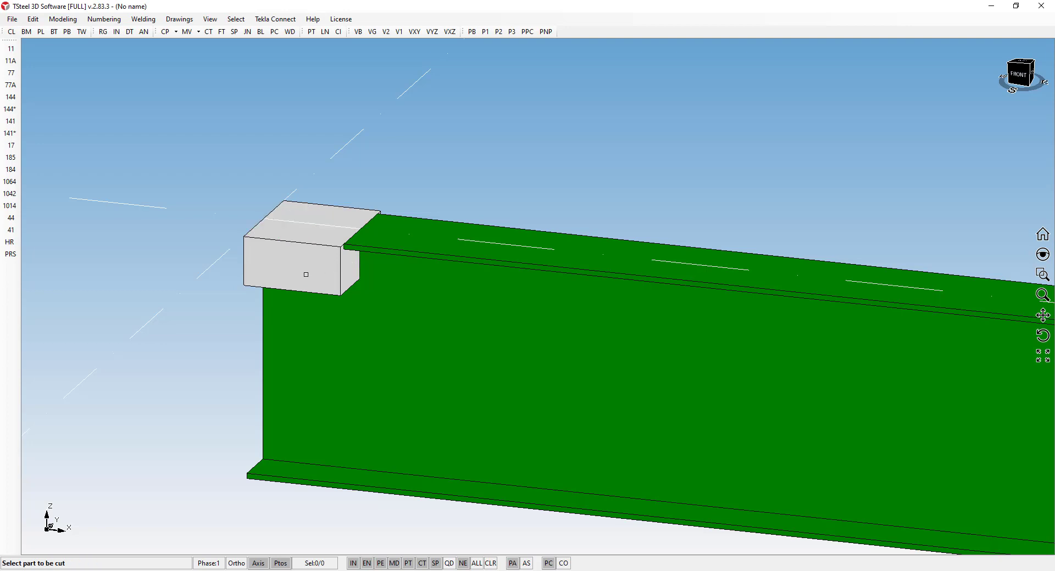
pyautogui.press('Escape')
# Delete the CH120 plate, leaving only its notch in the beam's end.
pyautogui.click(266, 265)
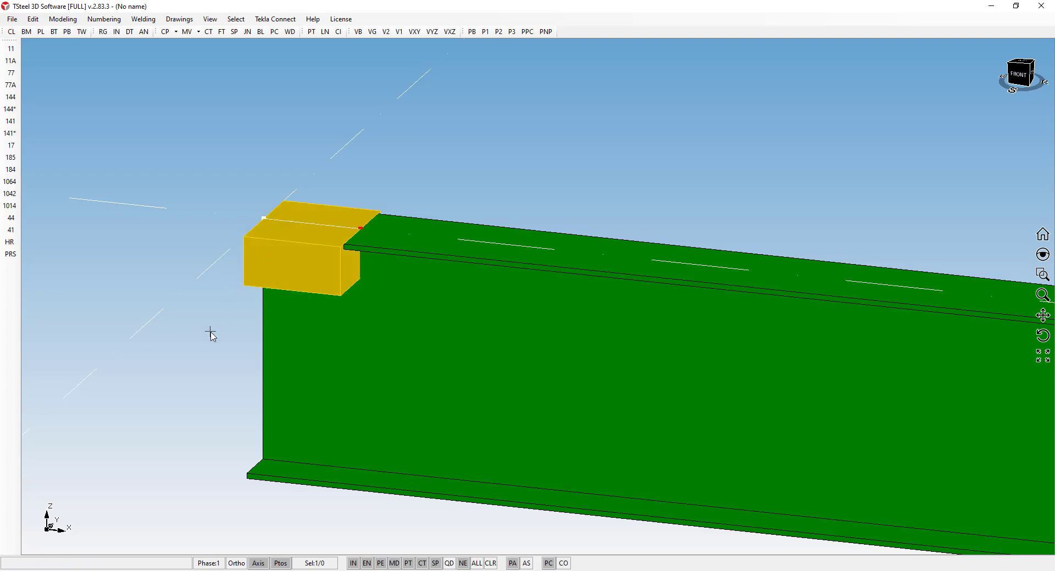
pyautogui.press('Delete')
pyautogui.scroll(-4, 419, 283)
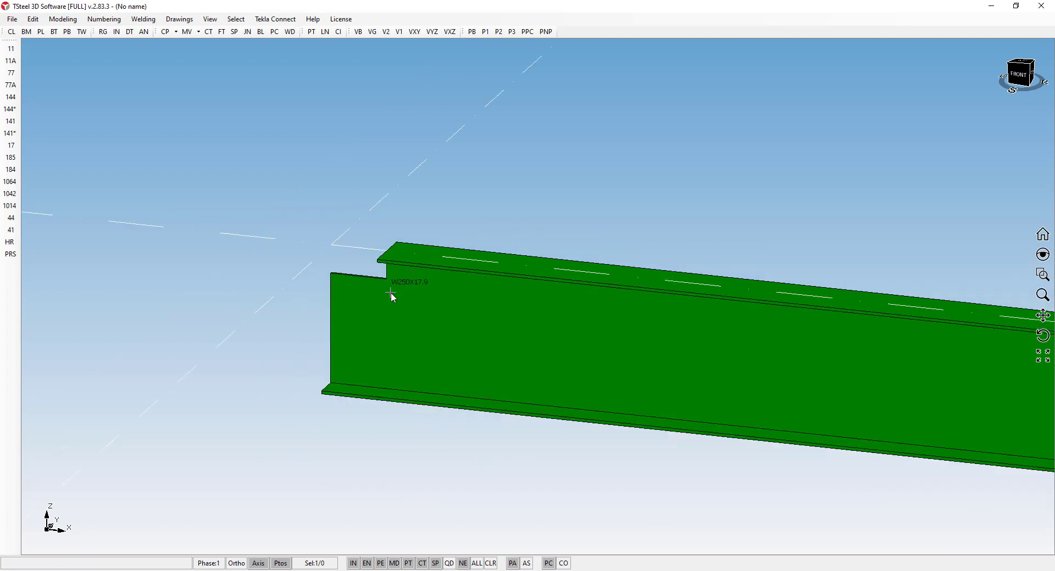
# Apply the advanced configuration with Show Boolean Parts enabled for clicked objects, and select the beam to display its cutting bodies.
pyautogui.moveTo(393, 297)
pyautogui.mouseDown(button='middle')
pyautogui.moveTo(483, 292)
pyautogui.moveTo(391, 292)
pyautogui.mouseUp(button='middle')
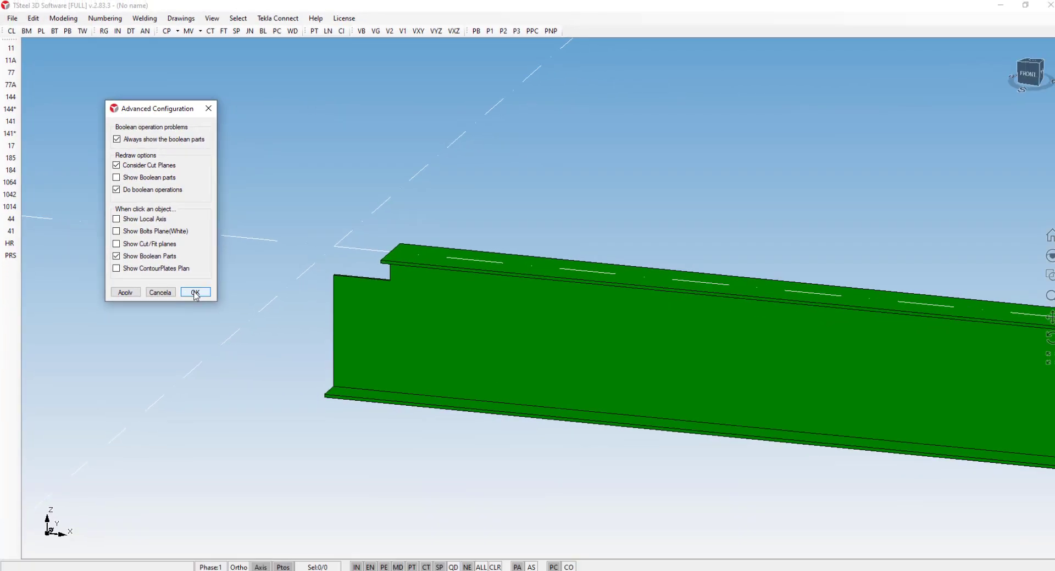
pyautogui.click(396, 484)
pyautogui.click(470, 357)
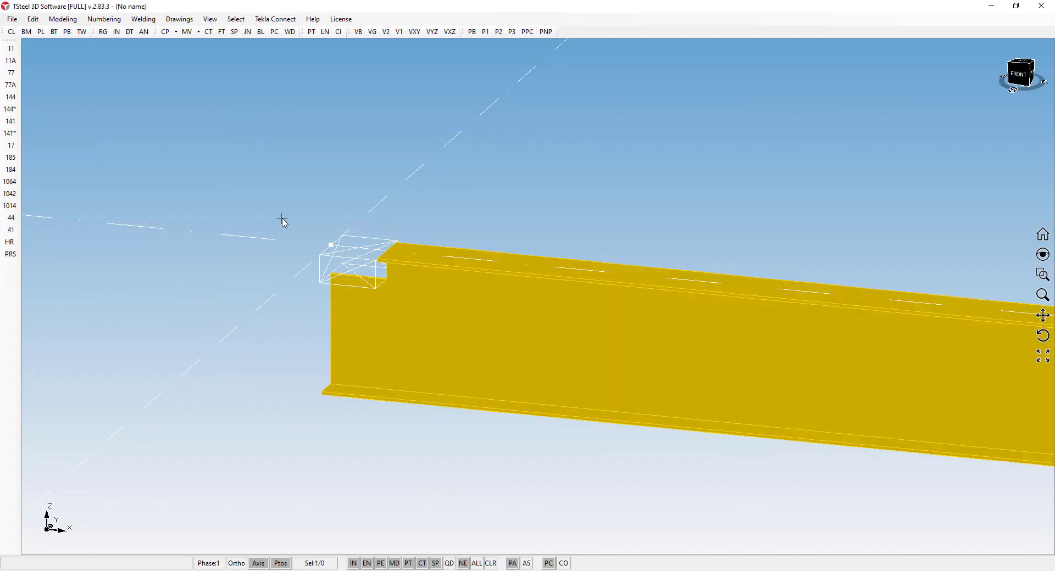
# Select the round cutting body at the beam's middle on its own, and clear the selection.
pyautogui.scroll(-5, 275, 217)
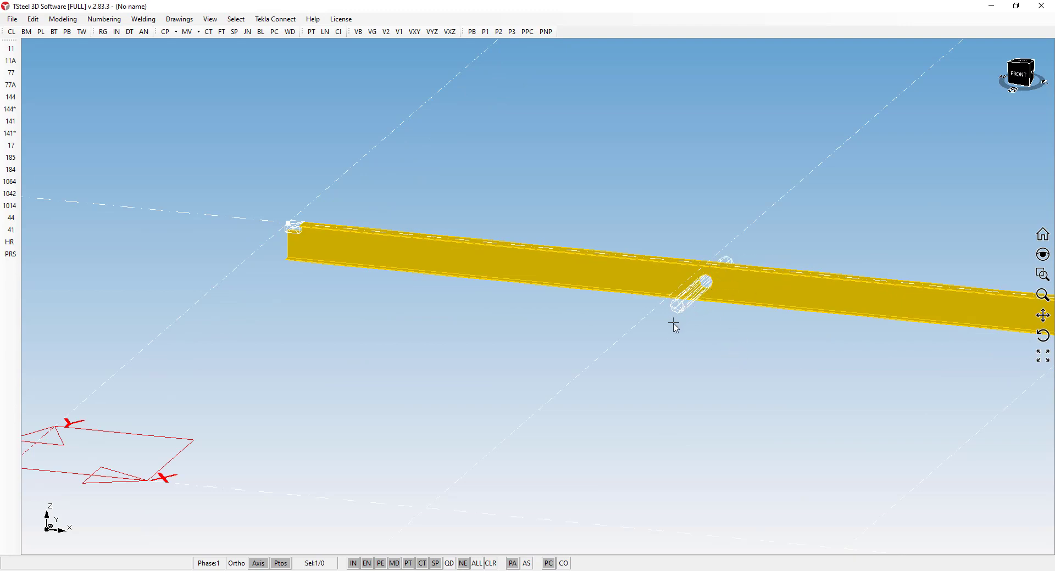
pyautogui.scroll(1, 674, 322)
pyautogui.click(688, 305)
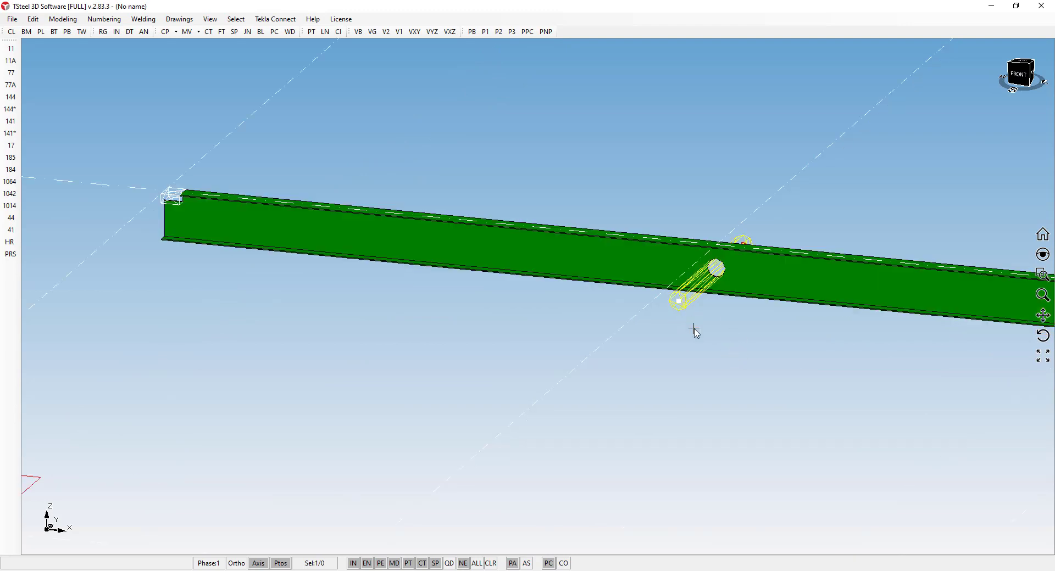
pyautogui.press('Delete')
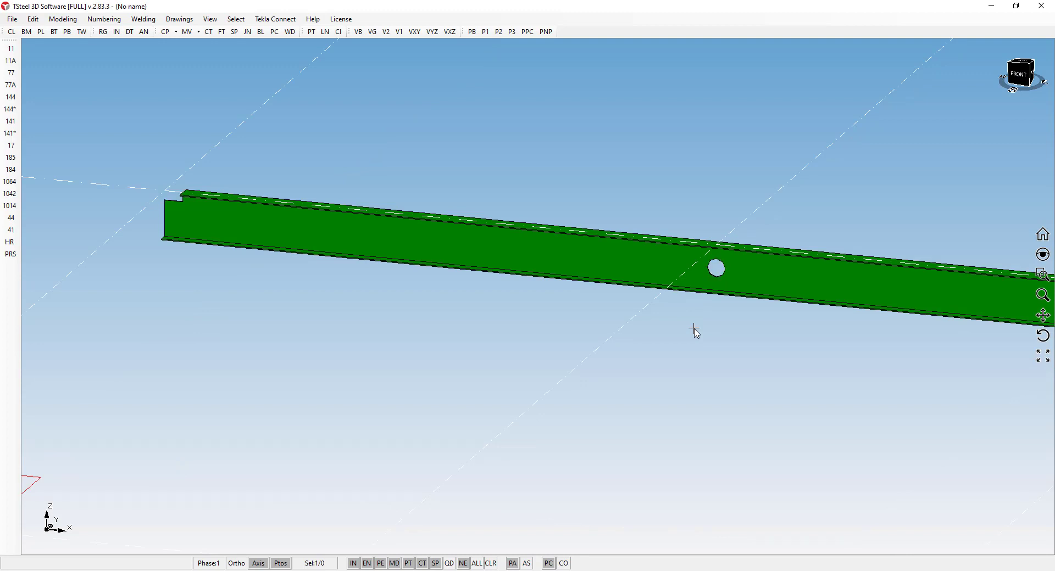
# Move the beam's round cutting body by 500 in Dx to shift the web opening along the beam.
pyautogui.click(758, 269)
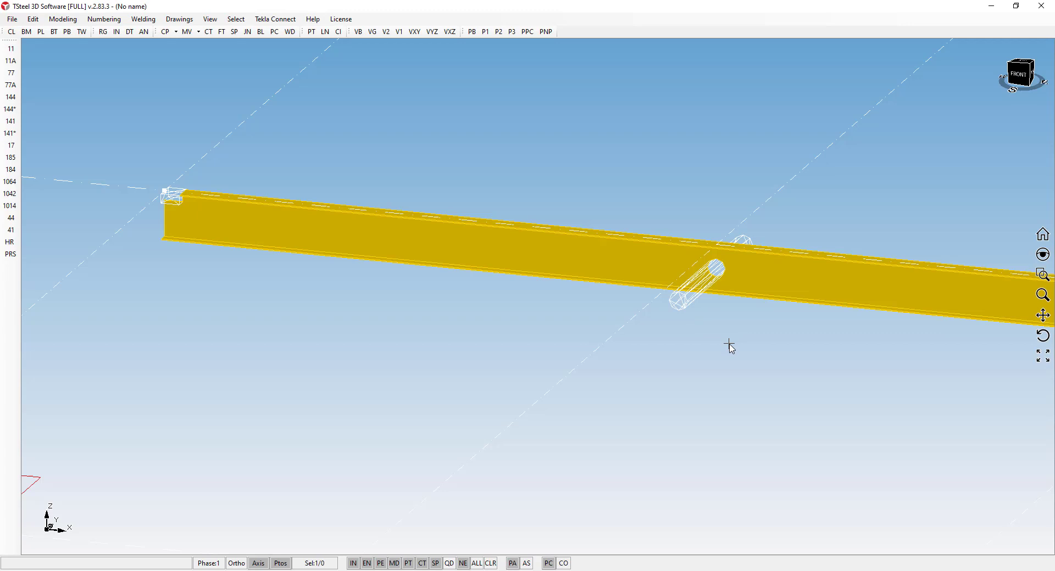
pyautogui.click(684, 301)
pyautogui.hotkey('ctrl', 'm')
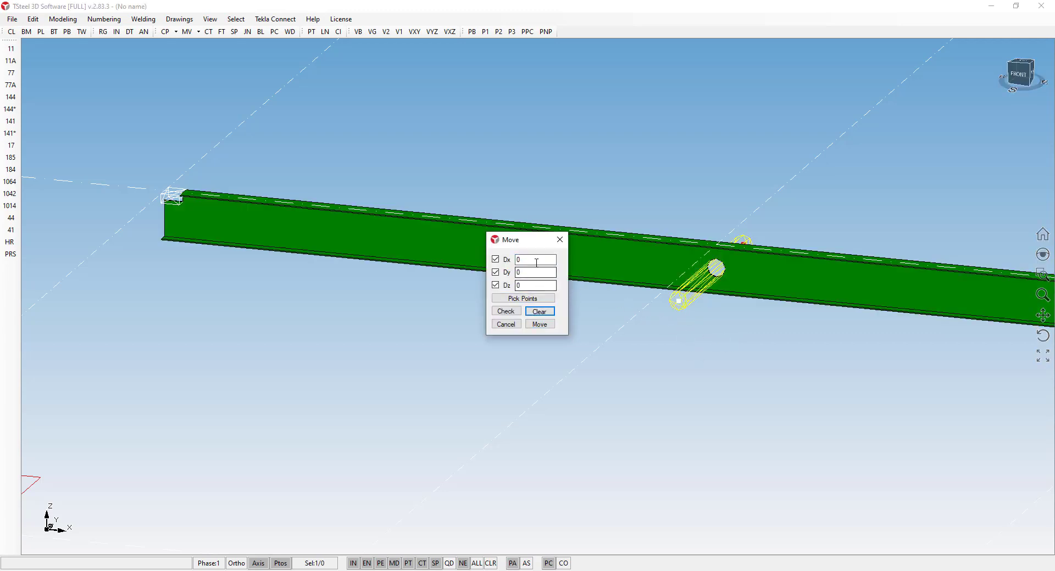
pyautogui.click(537, 263)
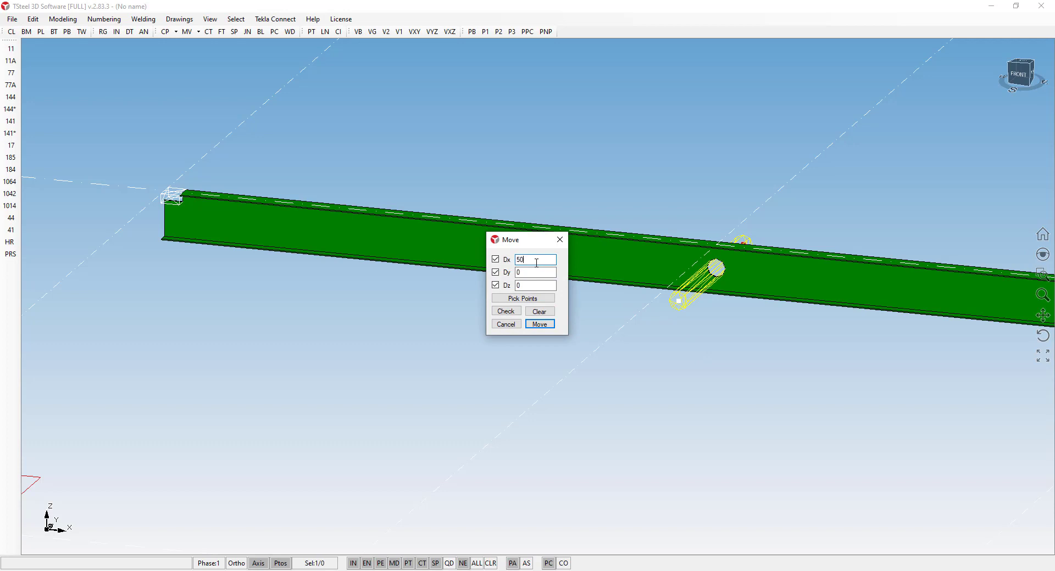
pyautogui.click(540, 325)
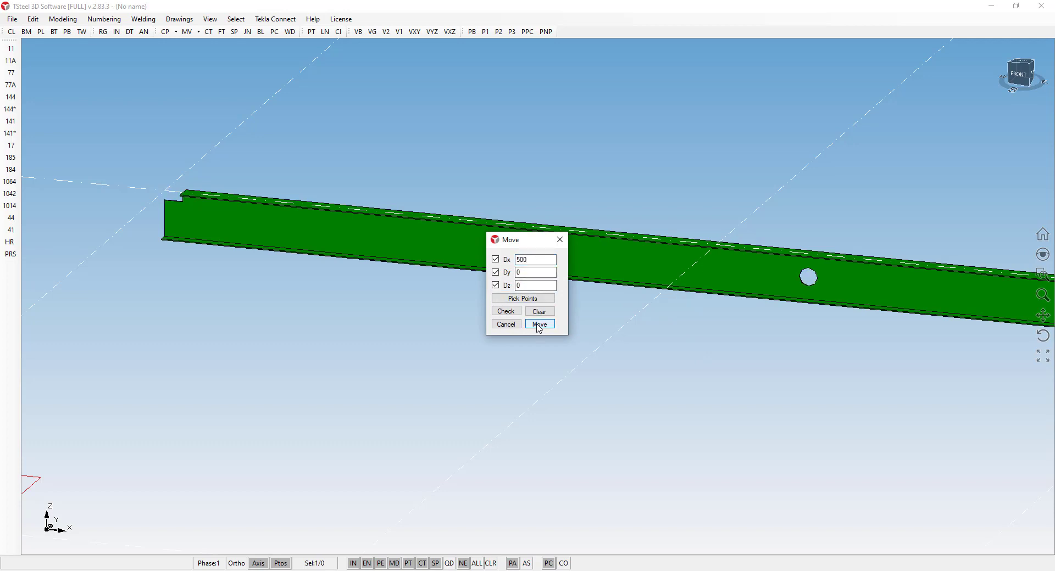
pyautogui.click(560, 239)
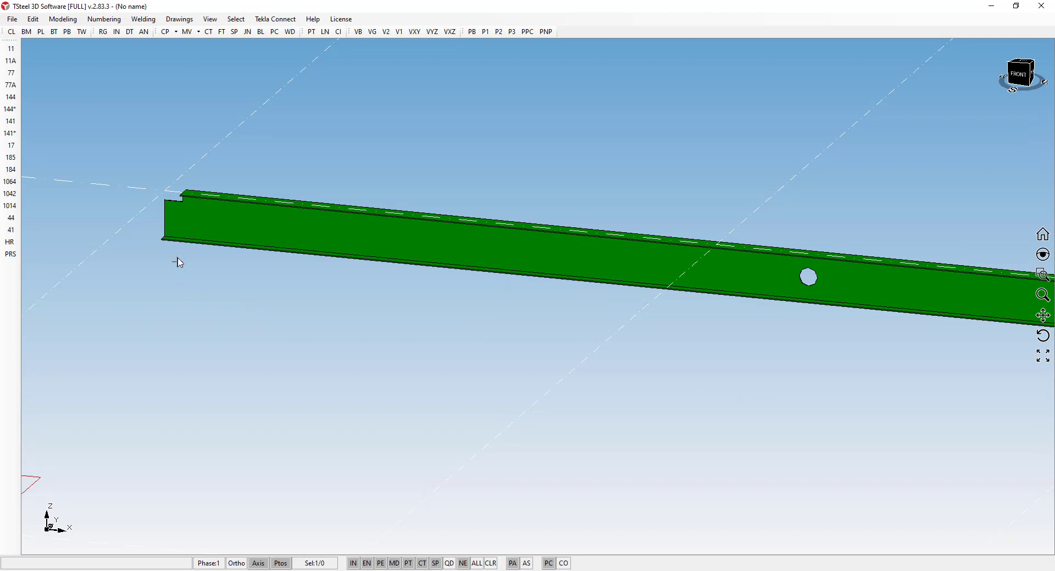
# Round the inner corner of the end notch's CH120 cutting body by changing contour Point 3 to Curved with radius 20.
pyautogui.click(177, 227)
pyautogui.scroll(5, 147, 209)
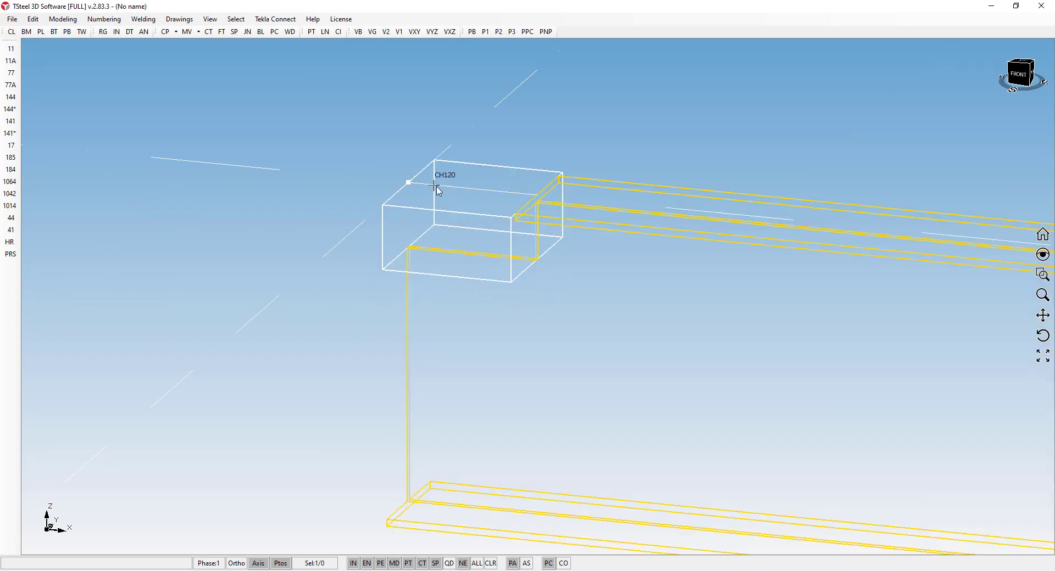
pyautogui.rightClick(410, 213)
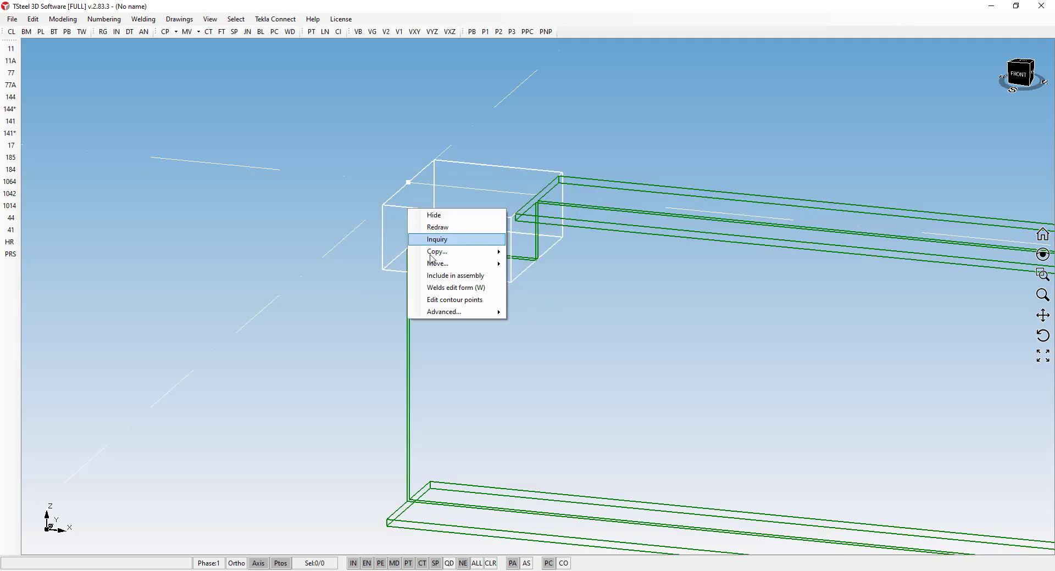
pyautogui.click(448, 300)
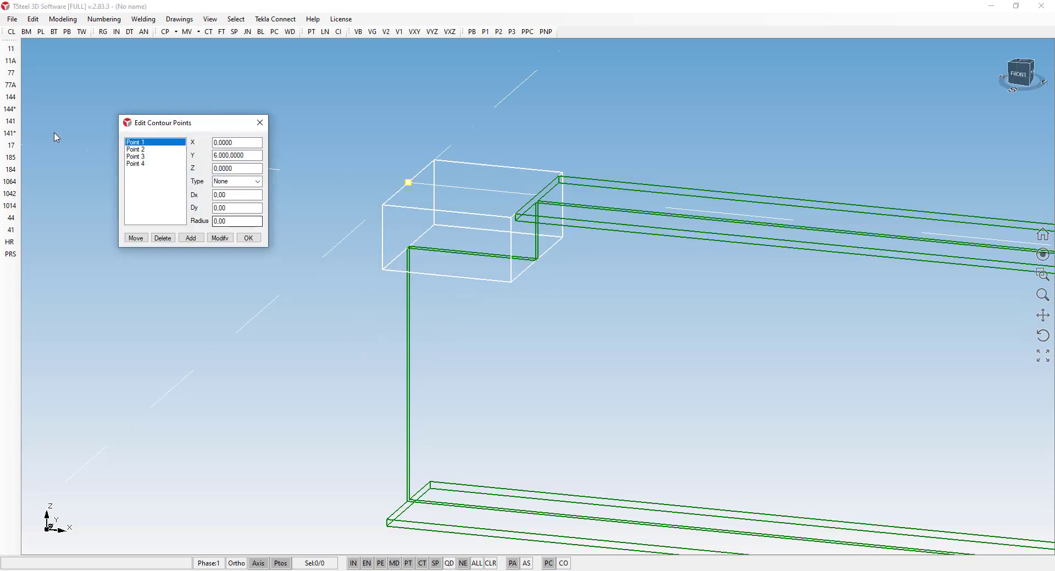
pyautogui.click(135, 149)
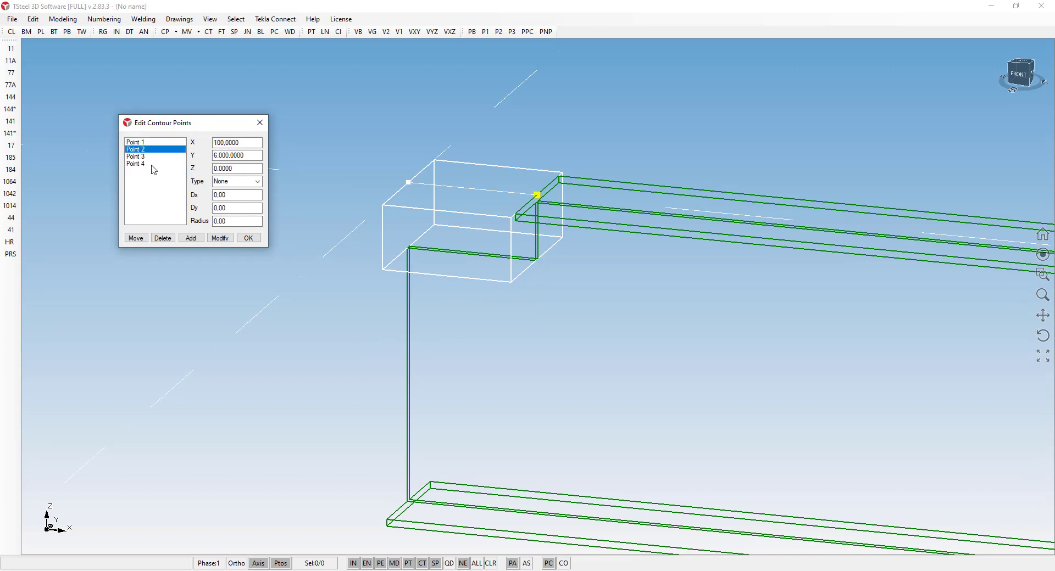
pyautogui.click(137, 157)
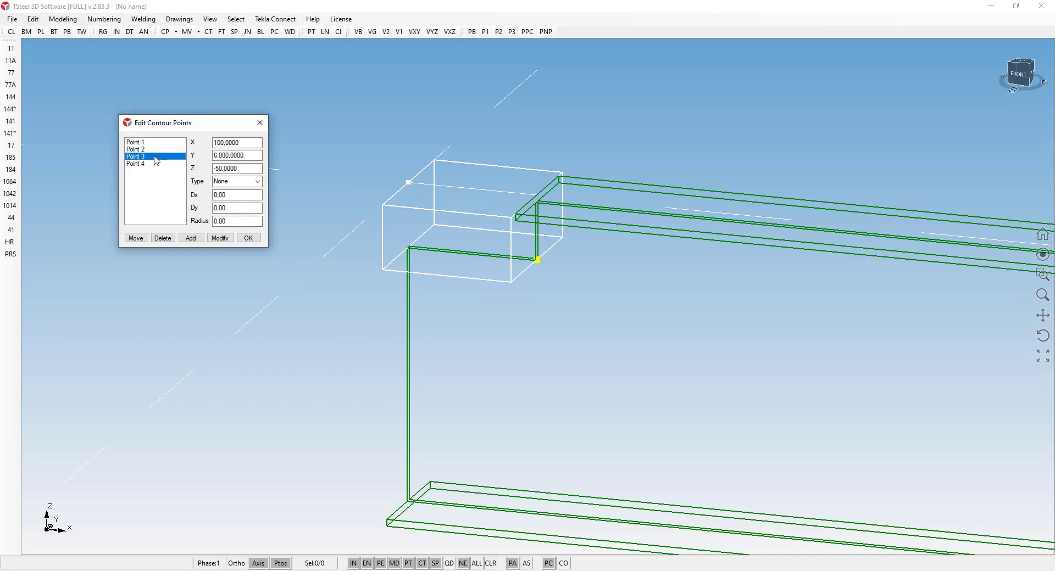
pyautogui.click(259, 183)
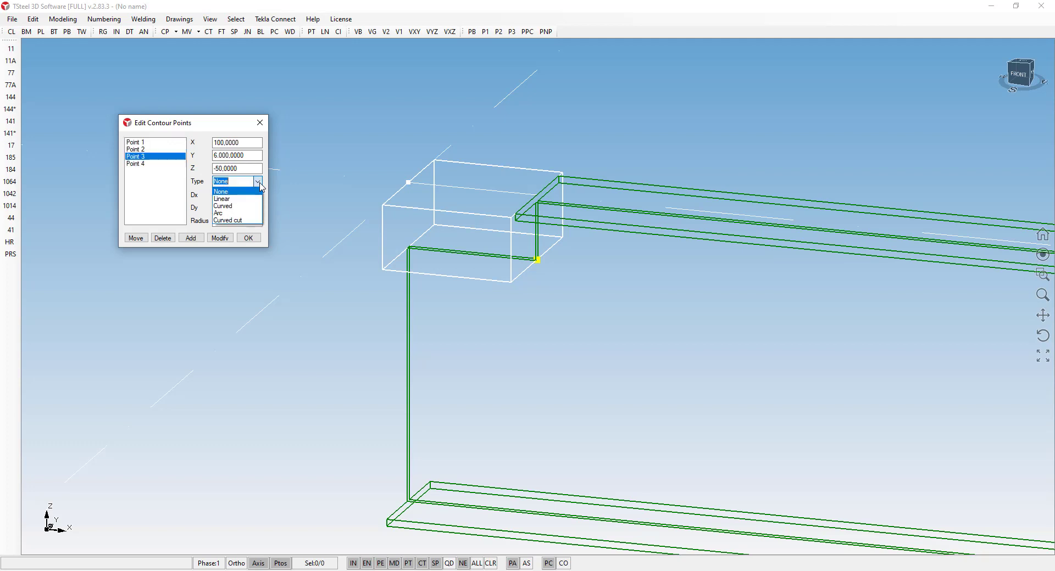
pyautogui.click(236, 206)
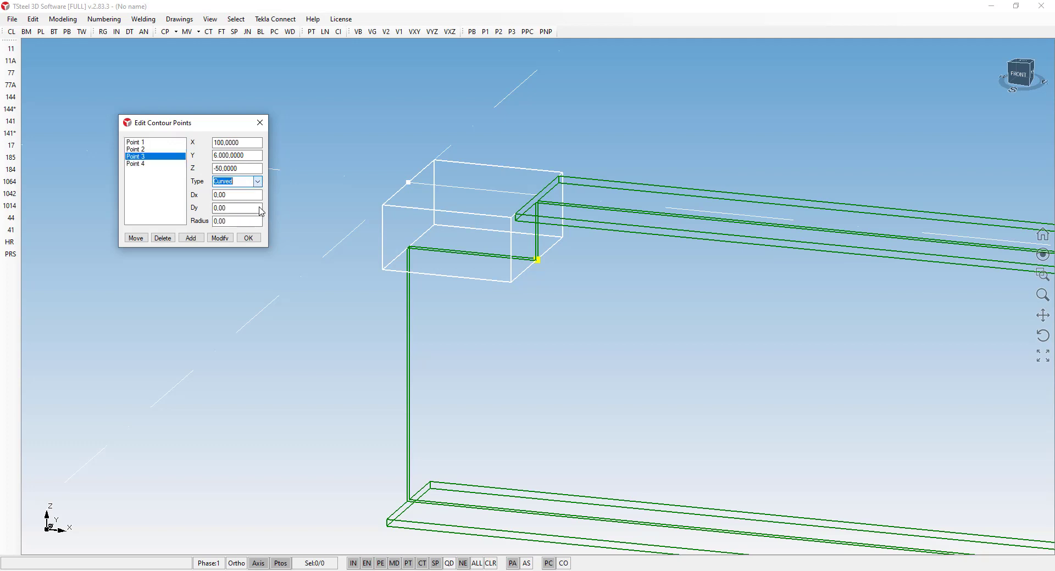
pyautogui.click(256, 223)
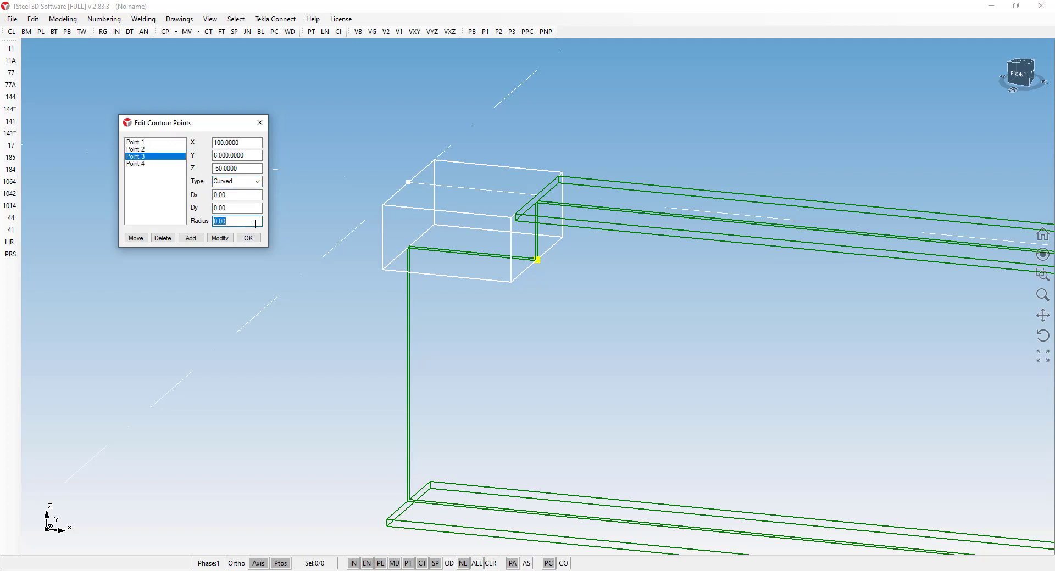
pyautogui.write('20')
pyautogui.click(220, 239)
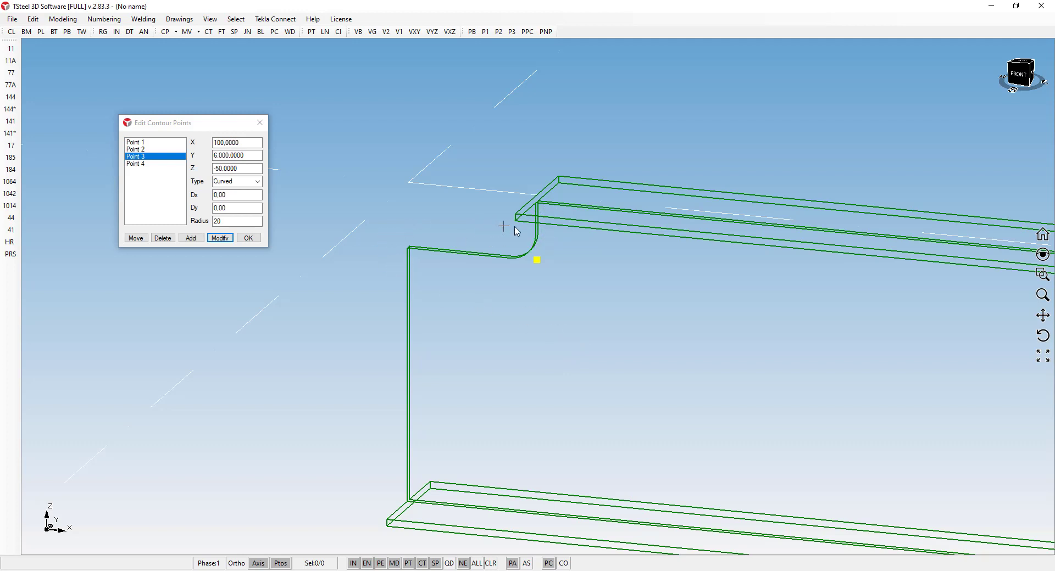
# Select the beam to display its rounded notch body, close the contour point editing, and inspect the beam along its full length.
pyautogui.click(552, 228)
pyautogui.scroll(-3, 590, 238)
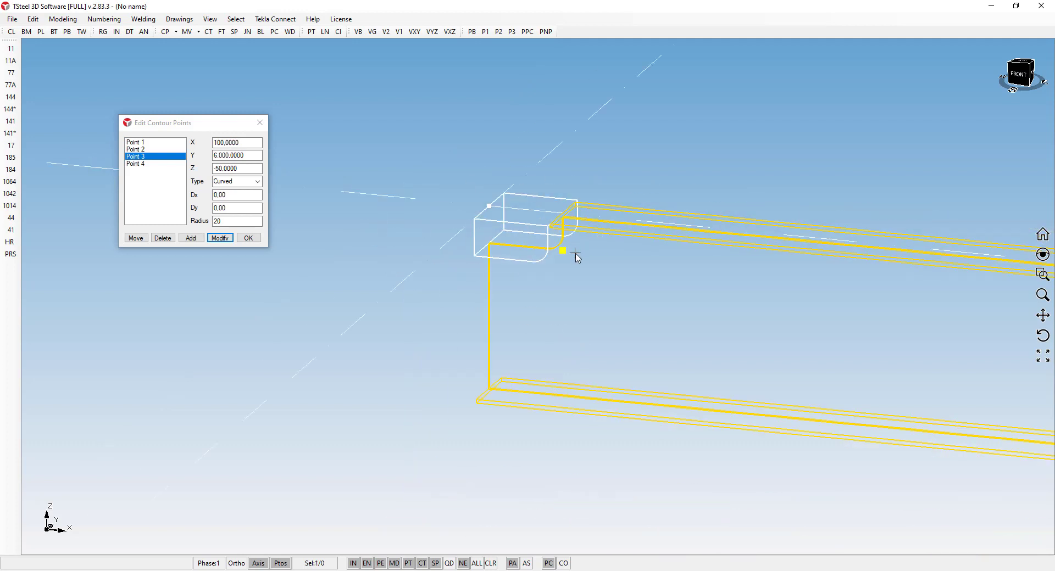
pyautogui.scroll(-2, 572, 253)
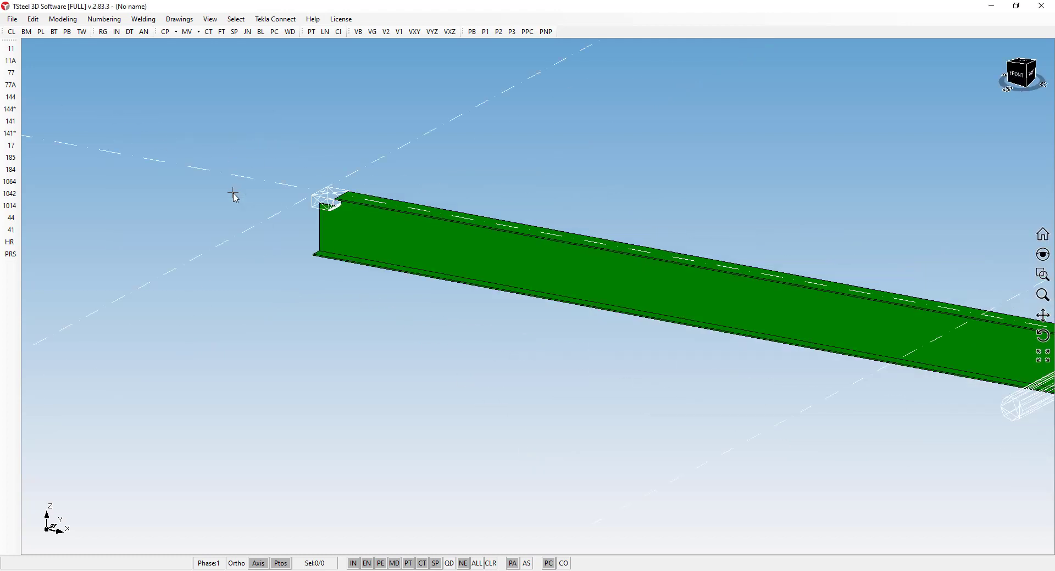
pyautogui.scroll(-1, 234, 196)
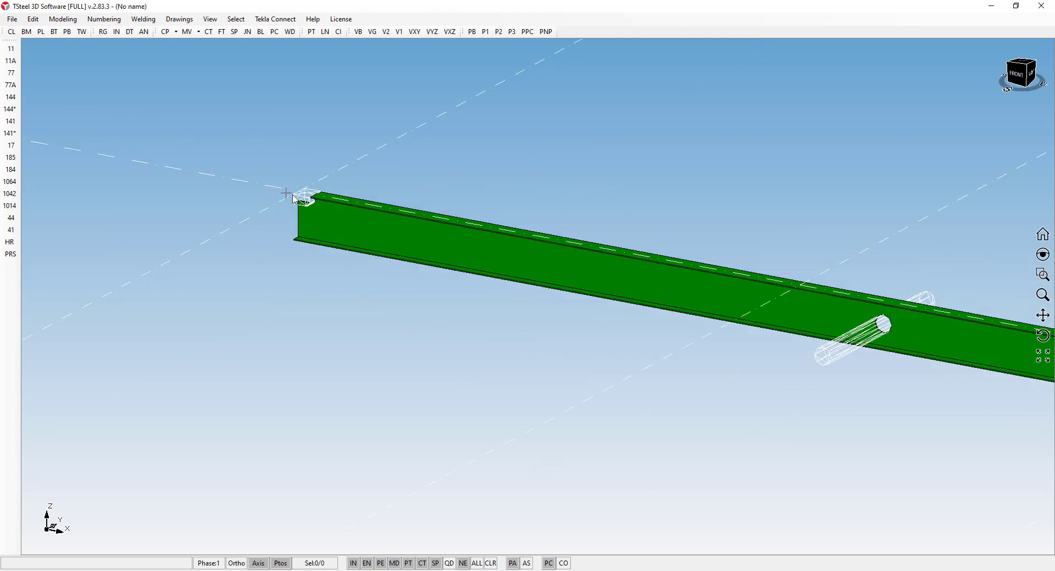
pyautogui.scroll(-2, 302, 209)
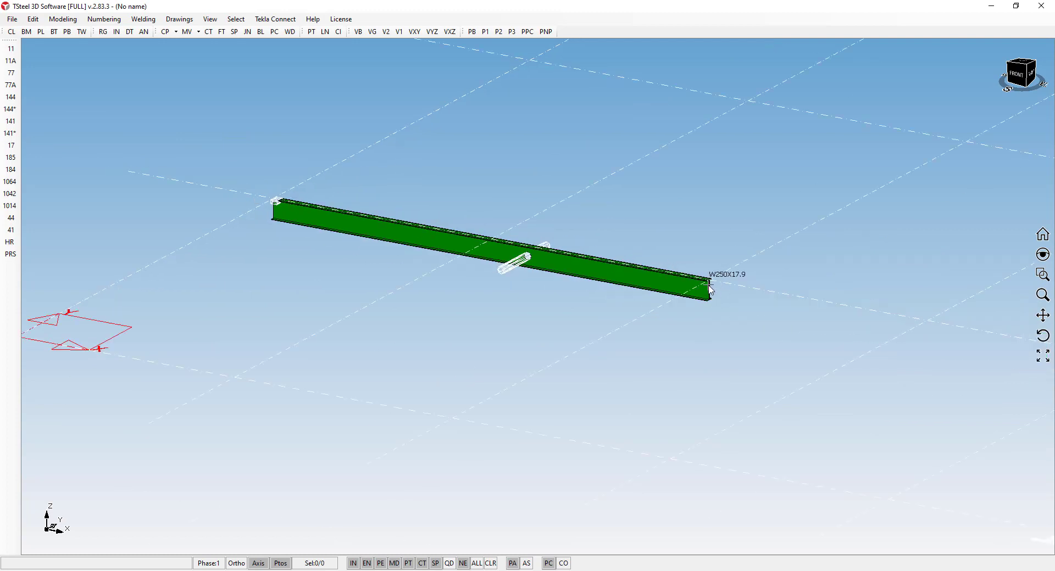
# Open the view at the grid line running along the beam and focus on the beam's uncut end.
pyautogui.click(373, 32)
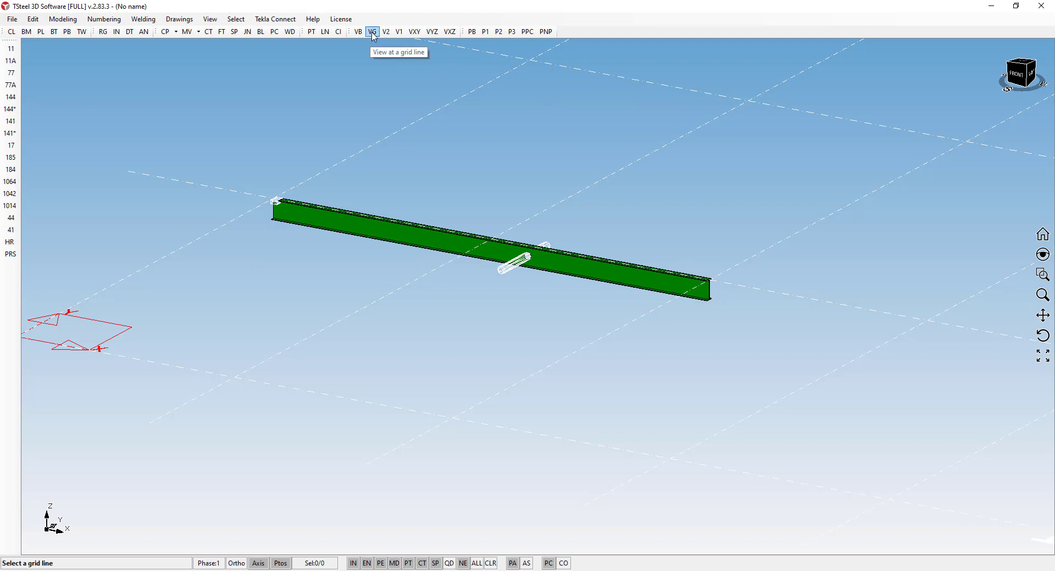
pyautogui.click(242, 193)
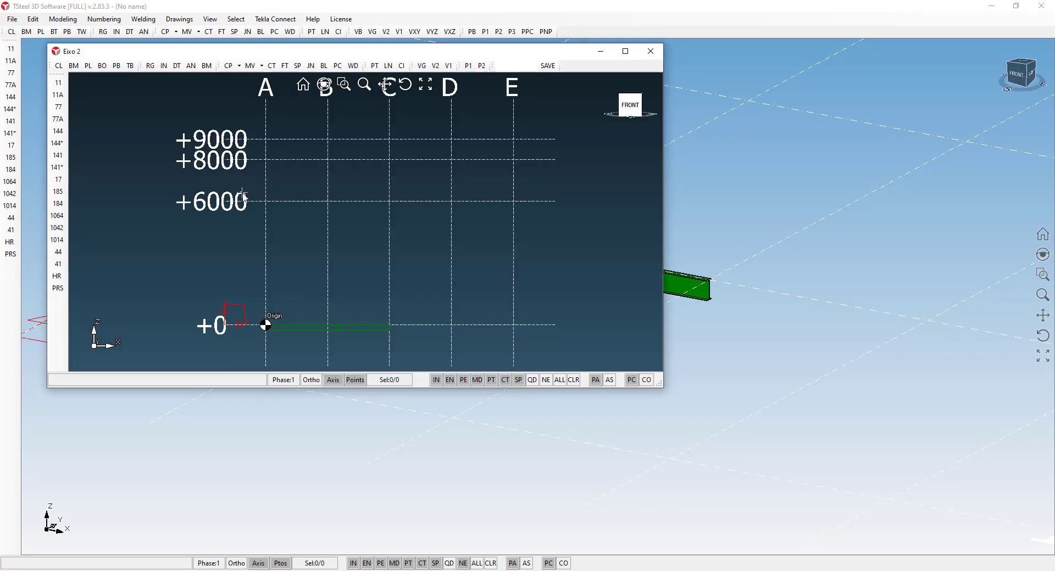
pyautogui.scroll(5, 266, 316)
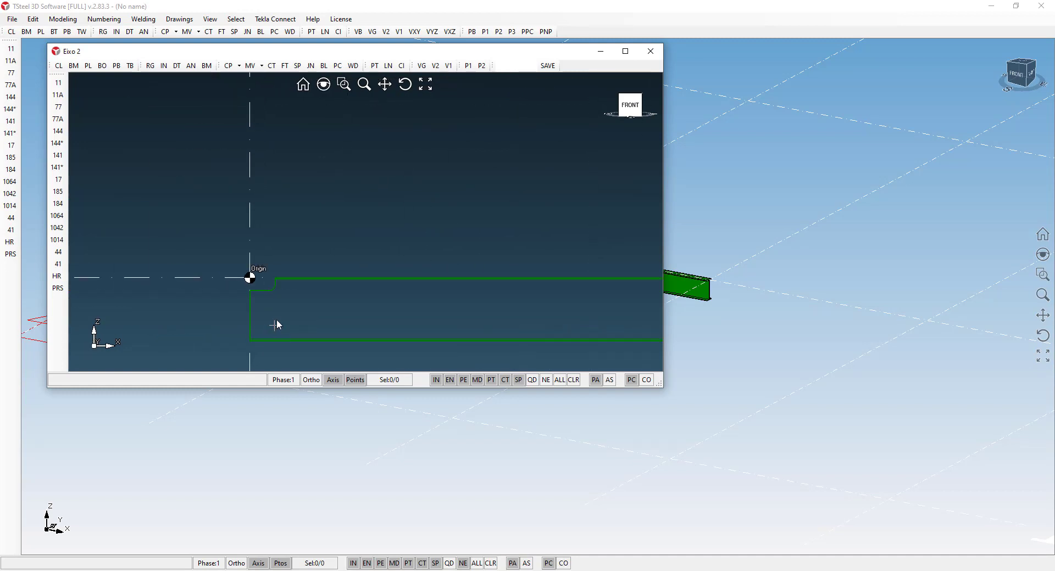
pyautogui.scroll(-5, 222, 246)
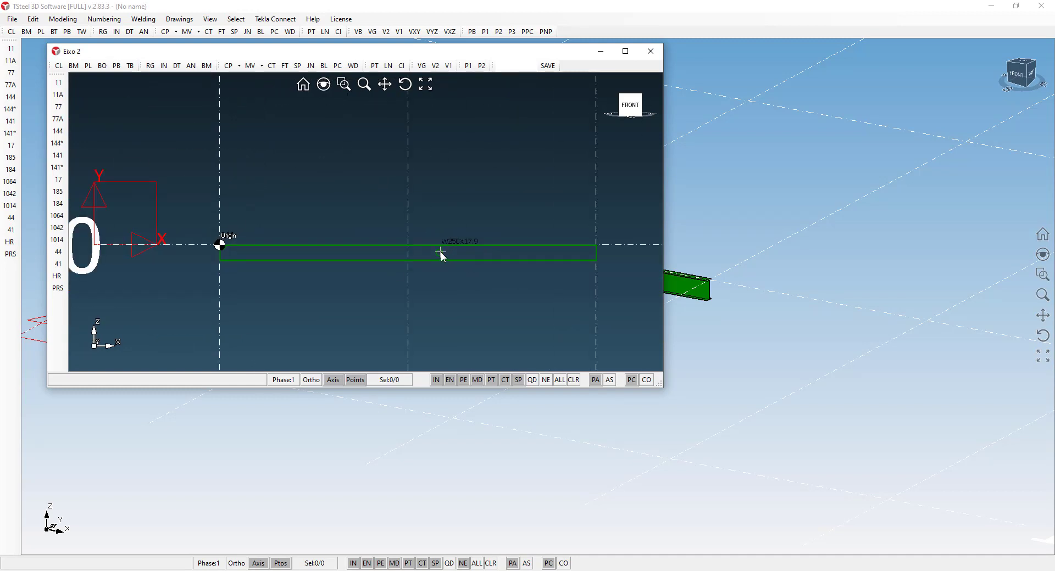
pyautogui.scroll(-3, 350, 274)
pyautogui.scroll(10, 484, 261)
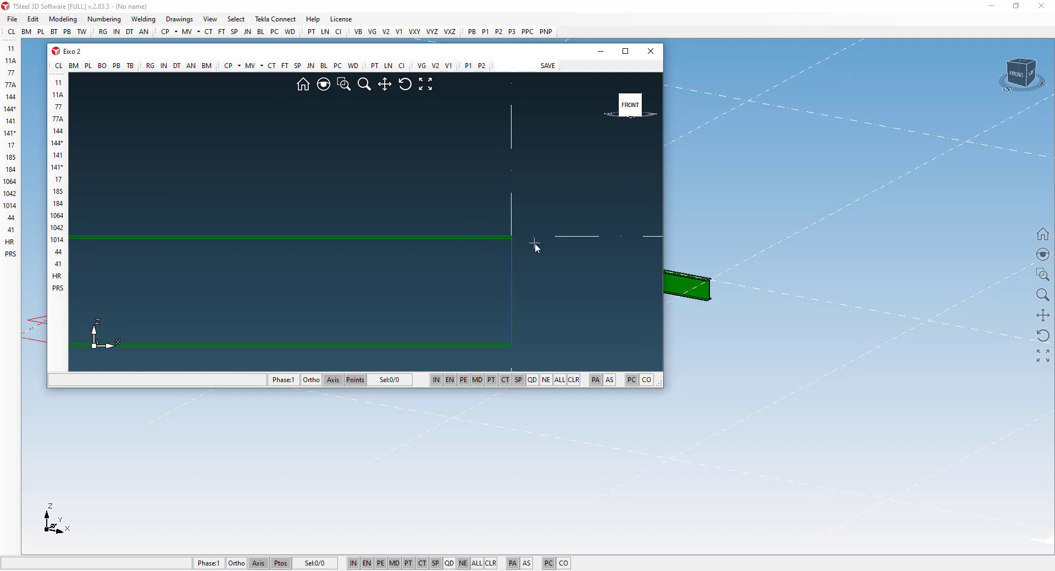
# Polygon-cut a 100 by 50 notch at the uncut end's upper corner, using displacements -100,0, then 0,-50 and 100,0.
pyautogui.click(338, 66)
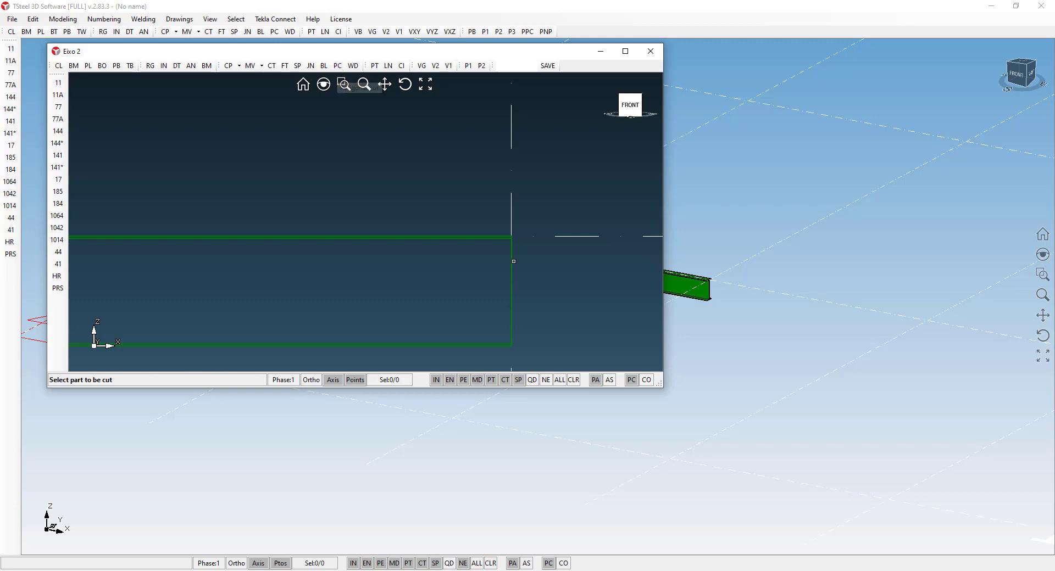
pyautogui.scroll(4, 510, 242)
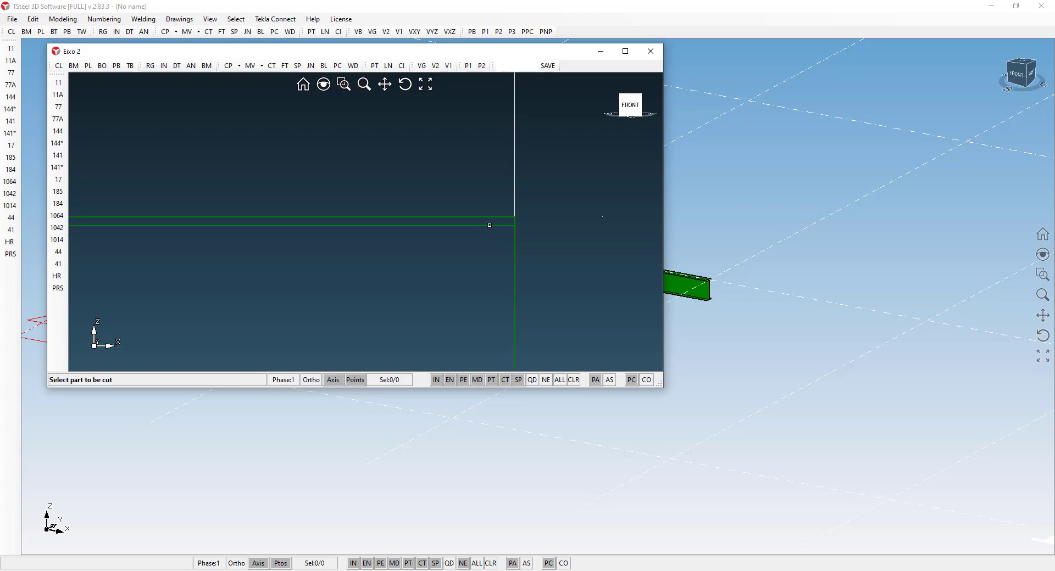
pyautogui.click(490, 225)
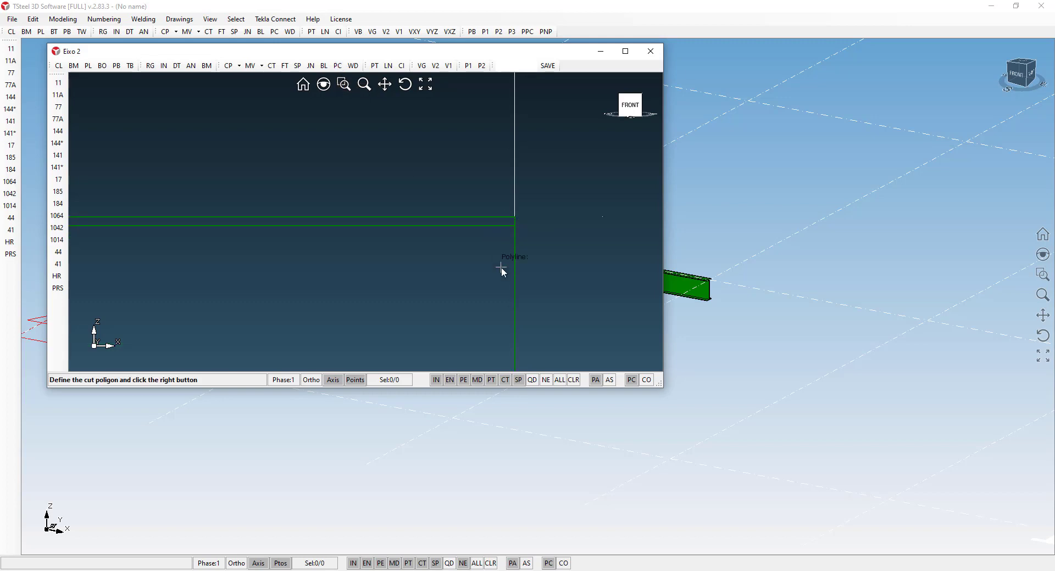
pyautogui.click(515, 218)
pyautogui.write('-100,0.0')
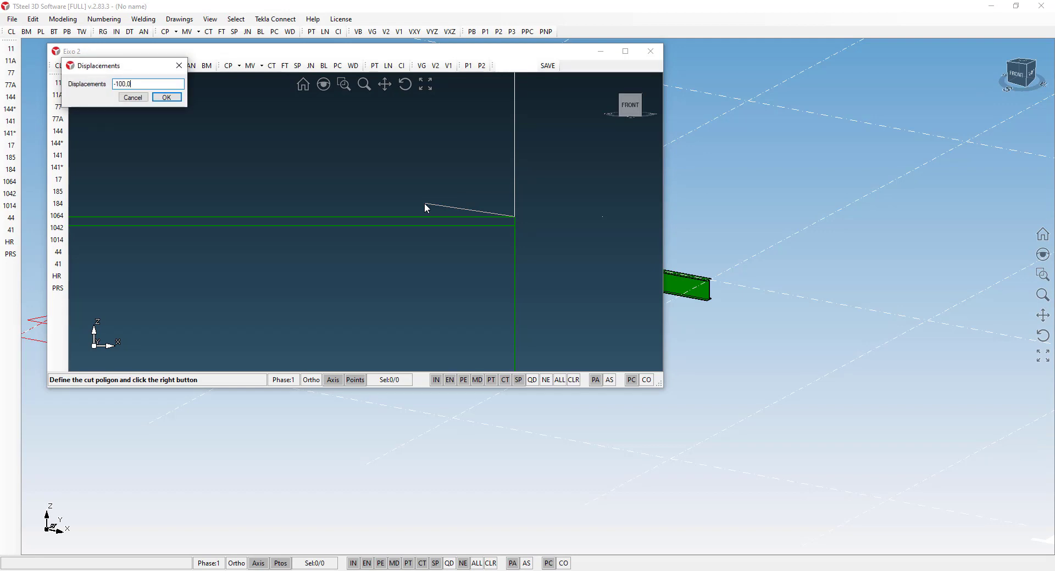
pyautogui.press('Return')
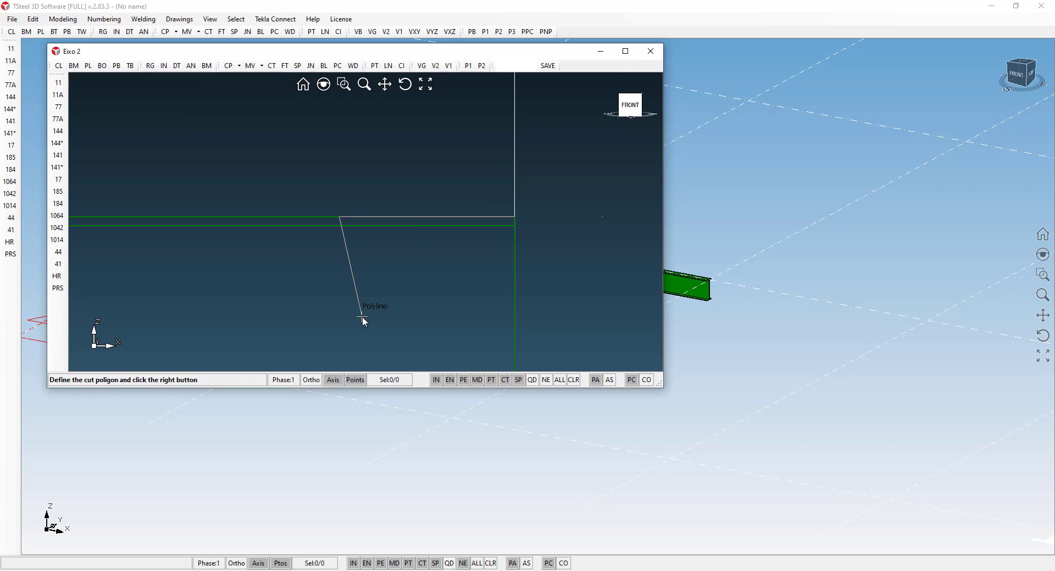
pyautogui.write('0.')
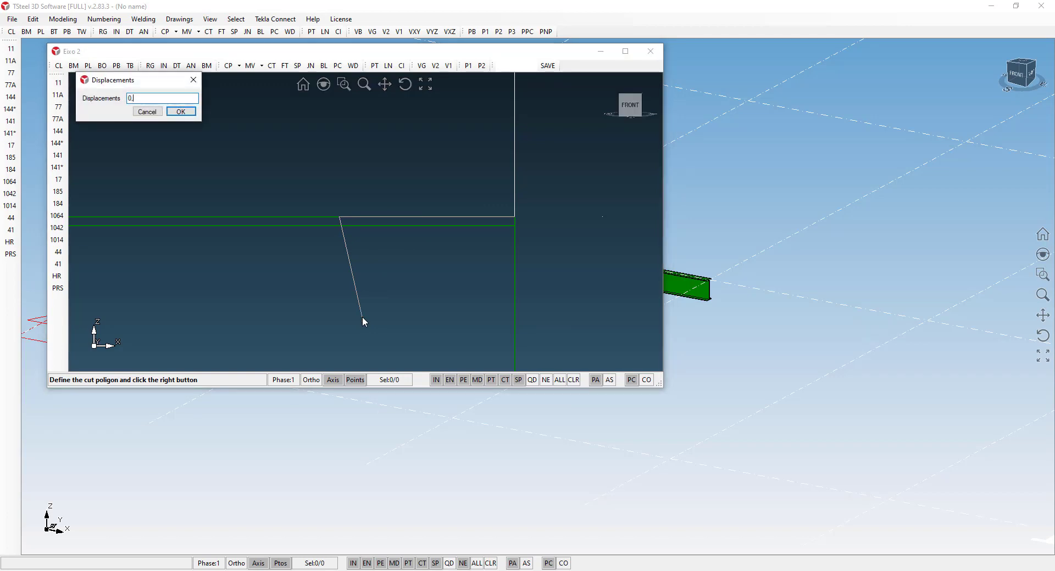
pyautogui.write('-50')
pyautogui.press('Return')
pyautogui.write('10')
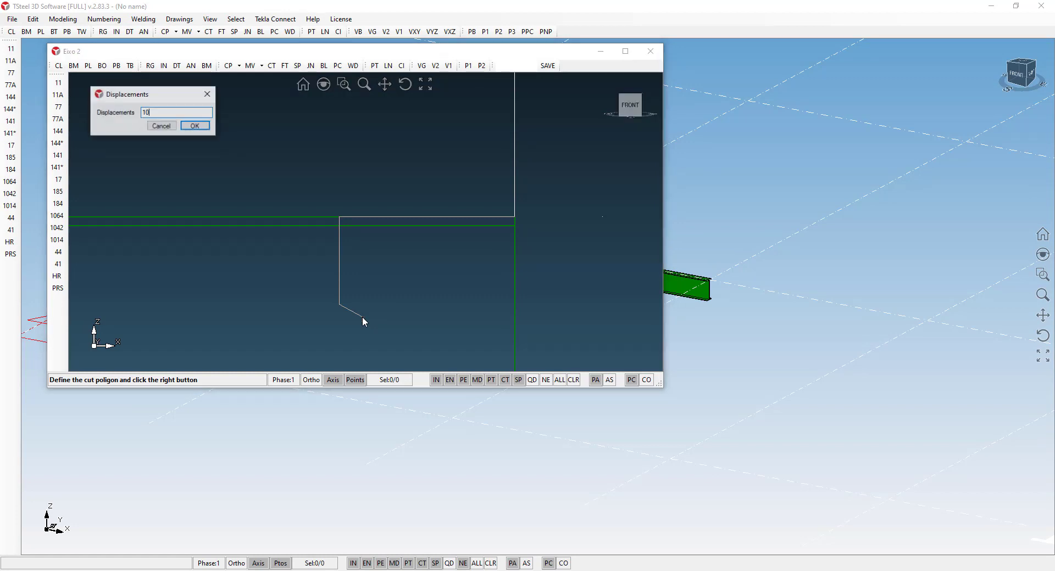
pyautogui.write('0,0')
pyautogui.press('Return')
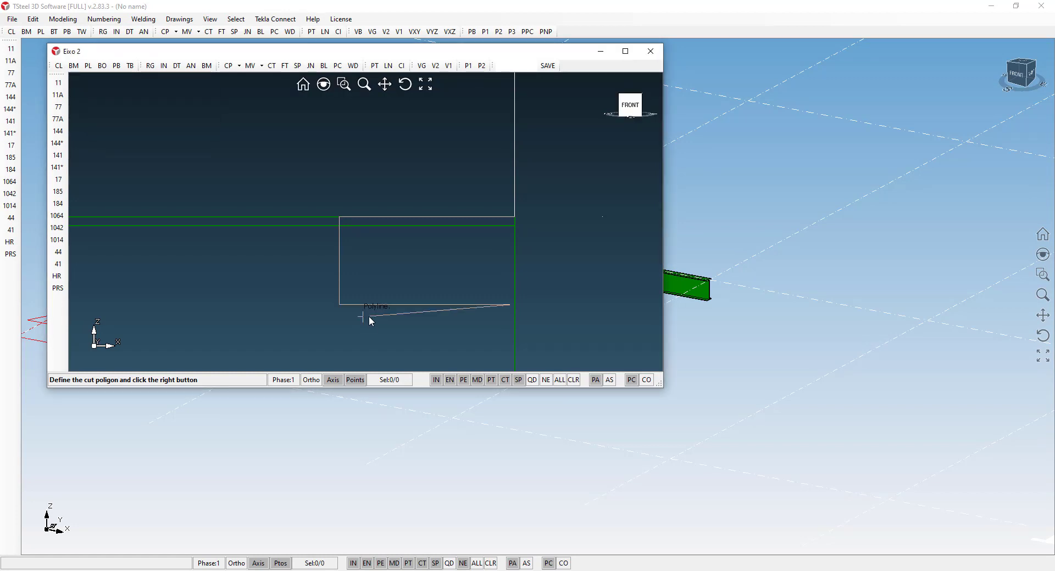
pyautogui.rightClick(561, 265)
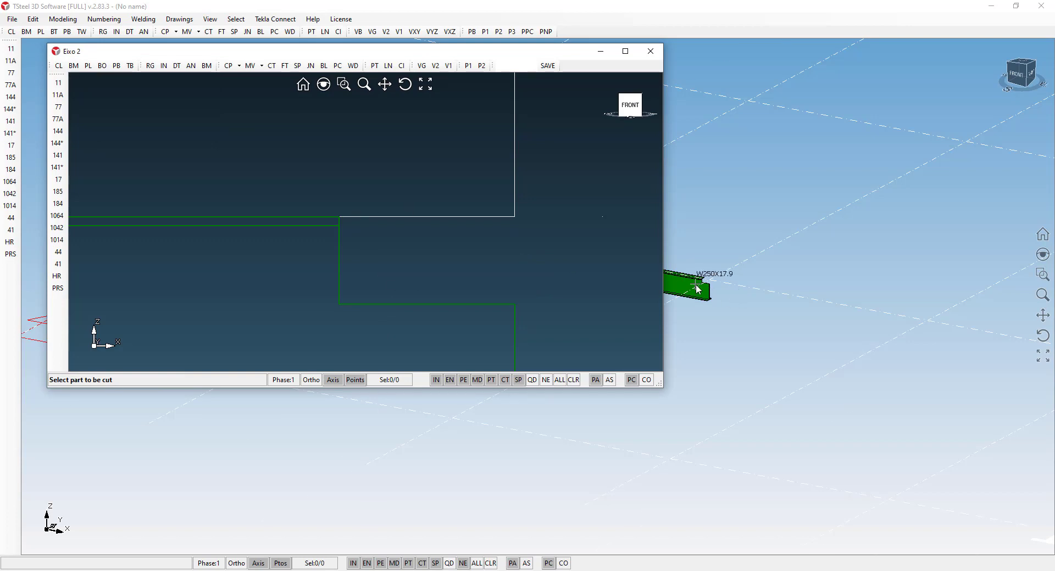
# Select the beam in the 3D model to display the new notch's cutting body, and examine the cuts along the beam.
pyautogui.scroll(3, 731, 278)
pyautogui.scroll(4, 852, 308)
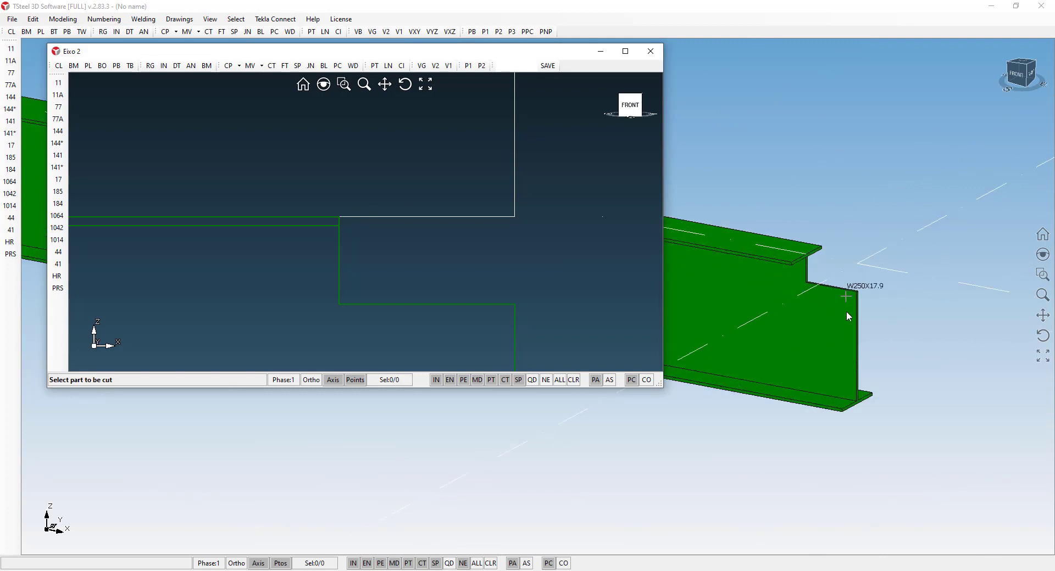
pyautogui.click(835, 323)
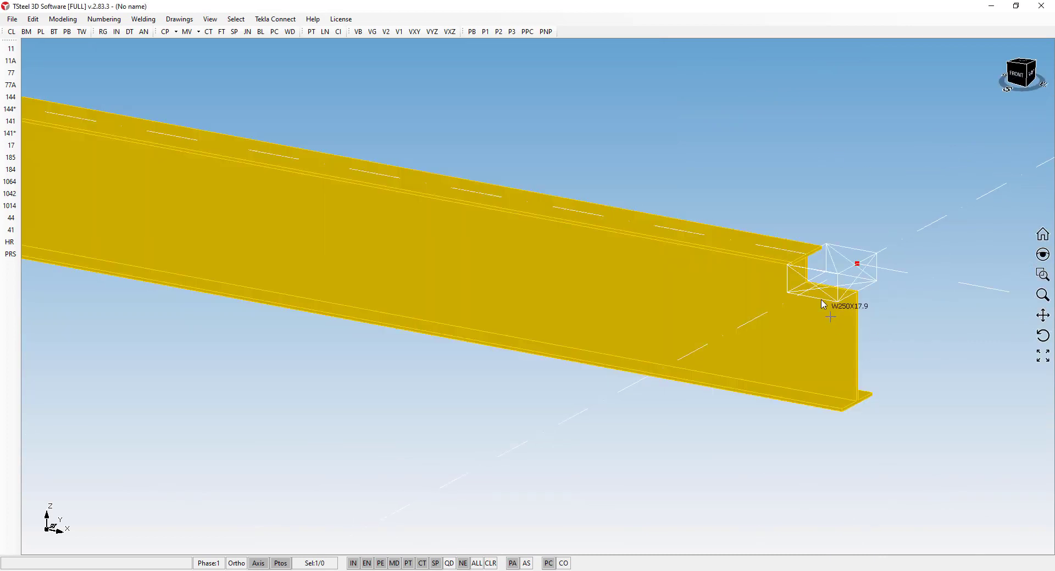
pyautogui.scroll(2, 803, 277)
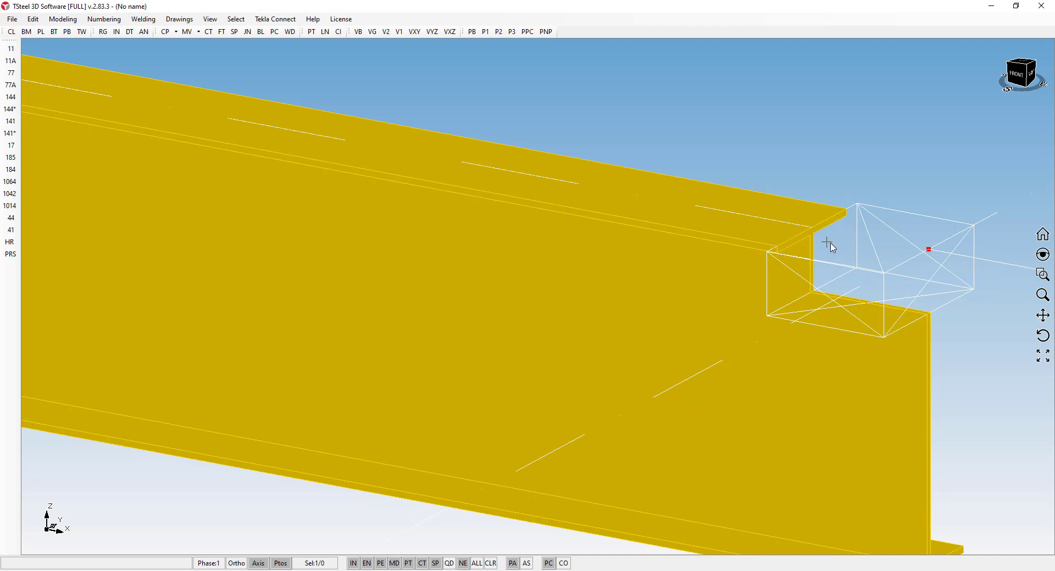
pyautogui.scroll(-3, 865, 225)
pyautogui.scroll(-5, 865, 226)
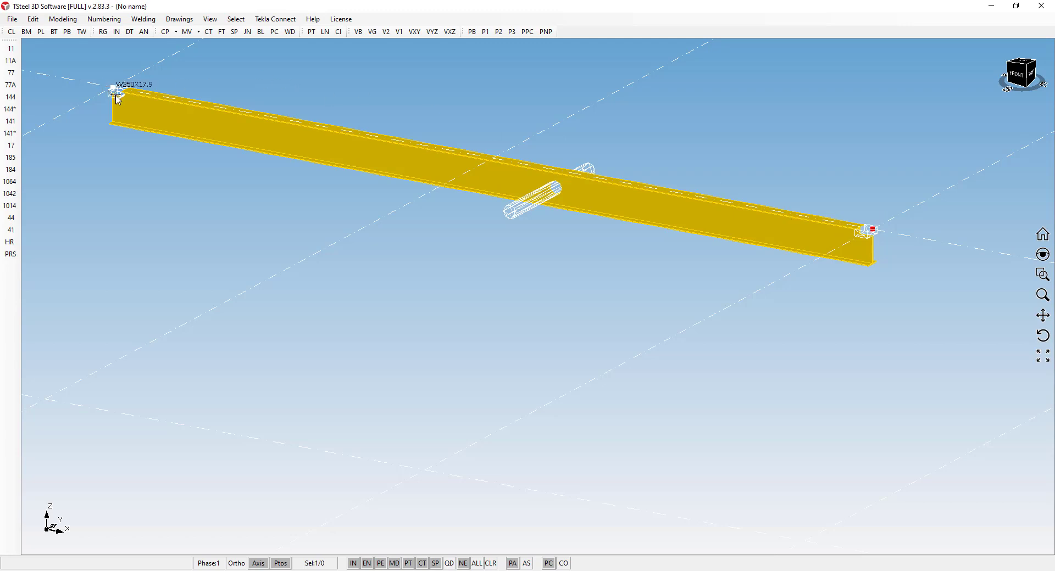
pyautogui.scroll(-2, 417, 318)
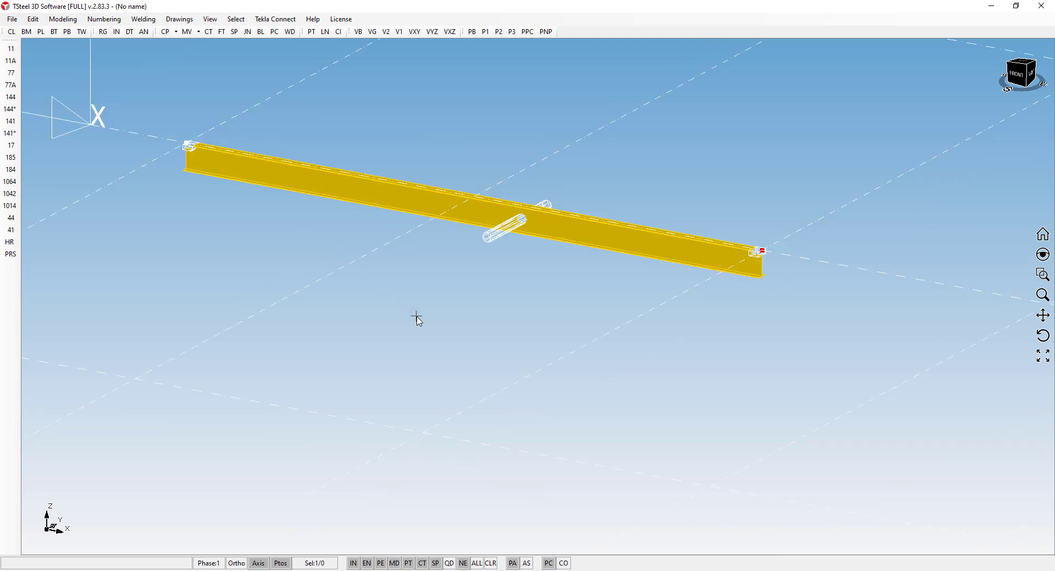